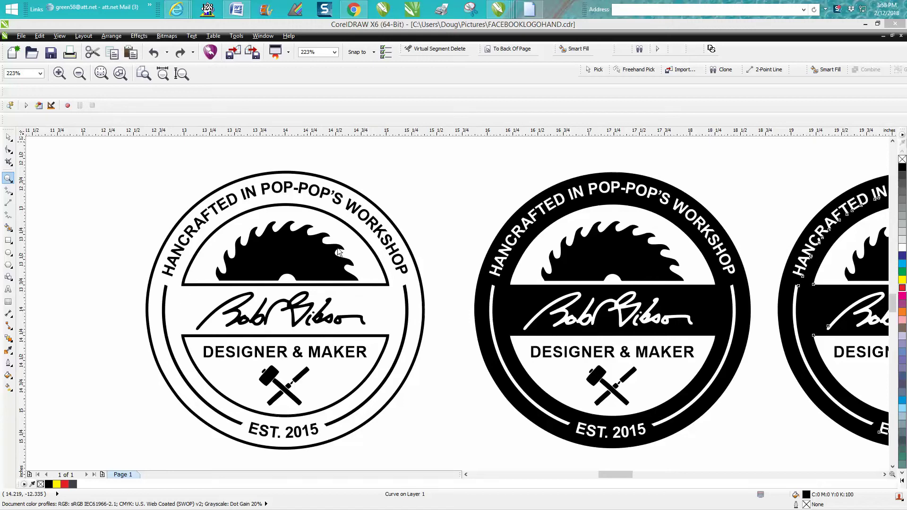
Step: Zoom in on the rightmost of the three logos
{"action": "left_click", "coordinate": [8, 177]}
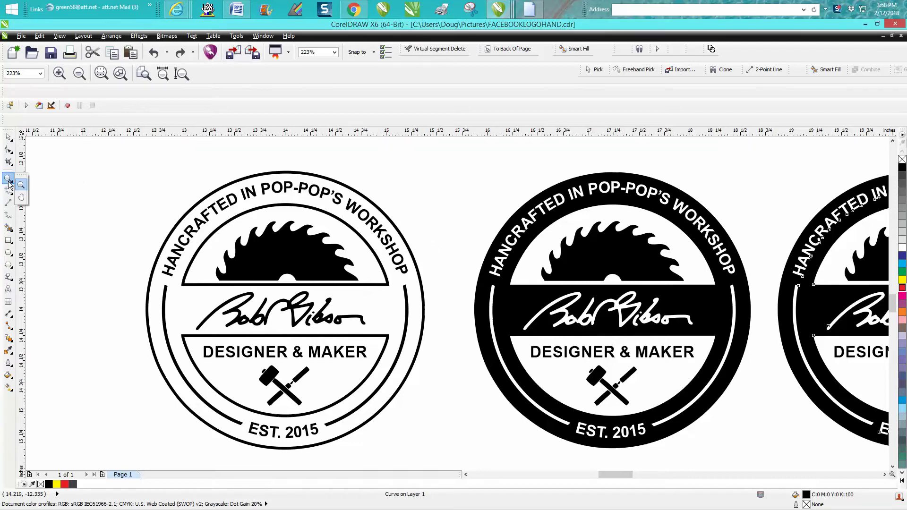
{"action": "right_click", "coordinate": [415, 227]}
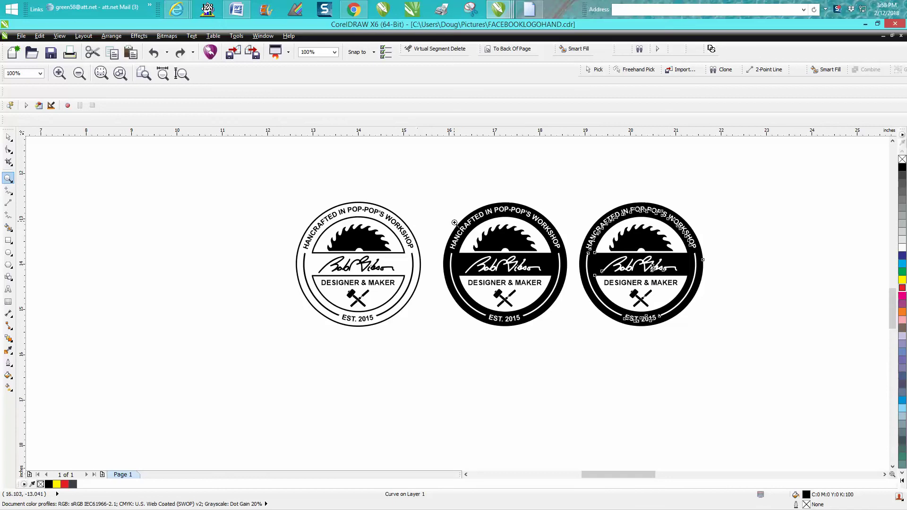
{"action": "left_click_drag", "start_coordinate": [581, 178], "coordinate": [834, 358]}
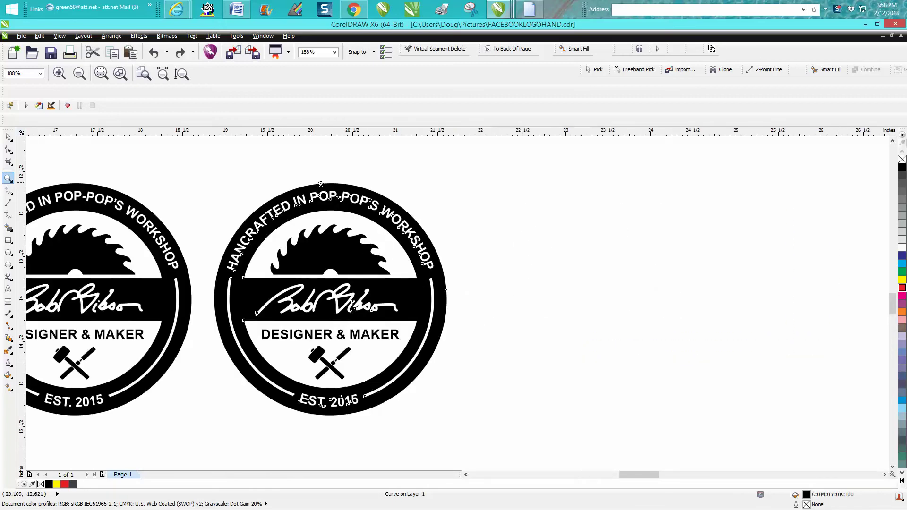
Step: Make the rightmost logo an unfilled red hairline outline and nudge it 3 inches right
{"action": "left_click", "coordinate": [8, 137]}
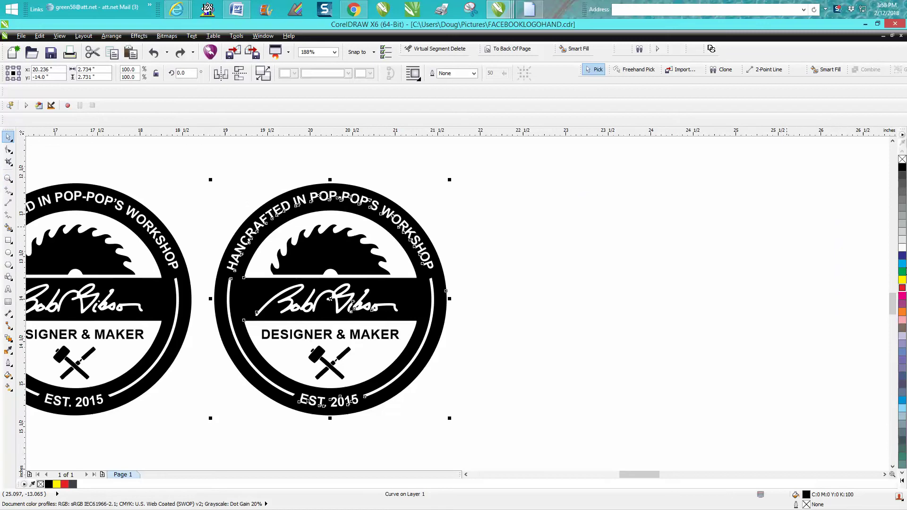
{"action": "left_click", "coordinate": [902, 159]}
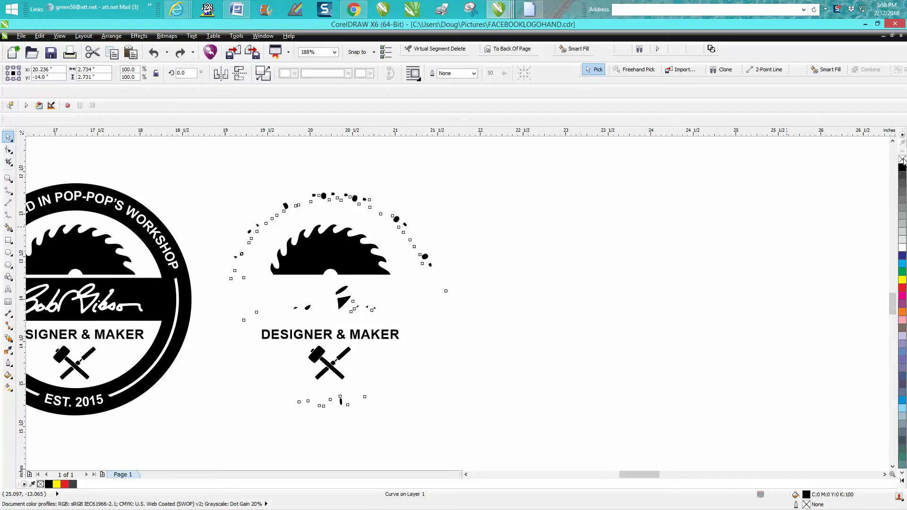
{"action": "right_click", "coordinate": [902, 292]}
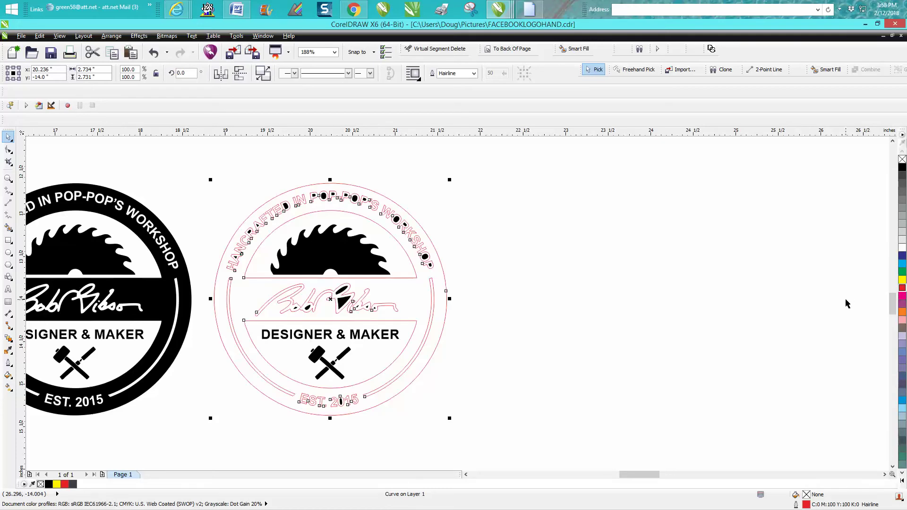
{"action": "key", "text": "Right"}
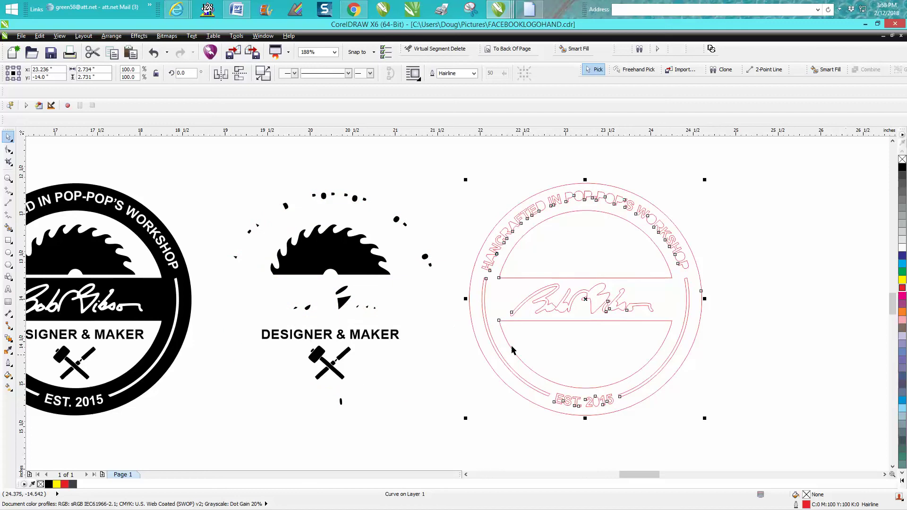
{"action": "left_click", "coordinate": [352, 261]}
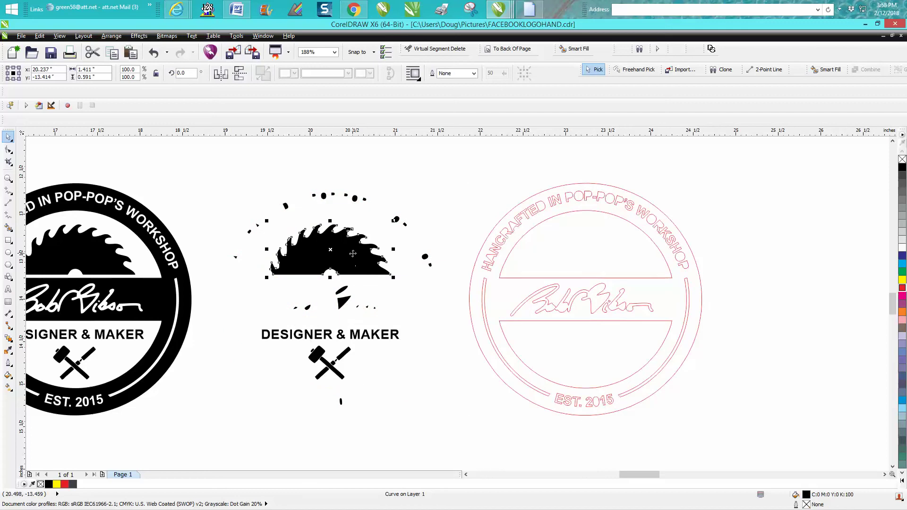
Step: Nudge the saw blade, DESIGNER & MAKER text and crossed hammers 3 inches right; marquee-select leftovers
{"action": "key", "text": "Right"}
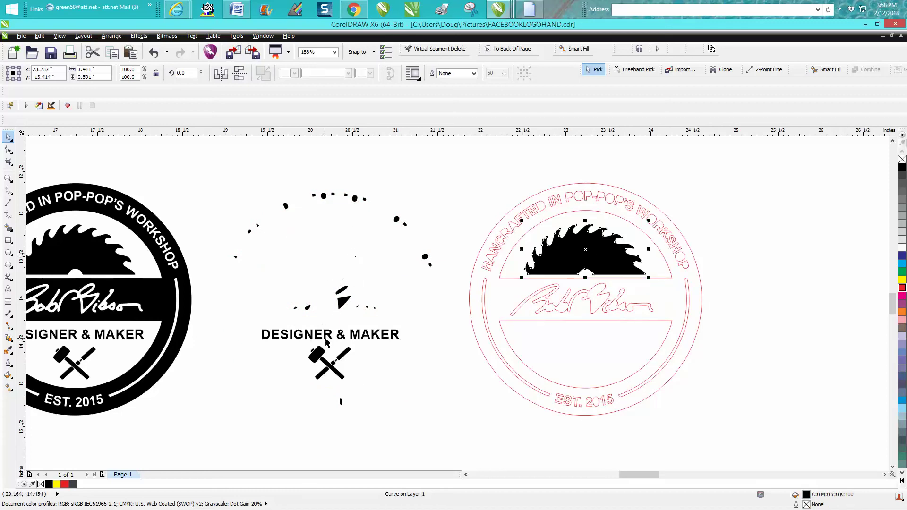
{"action": "left_click", "coordinate": [331, 337]}
{"action": "key", "text": "Right"}
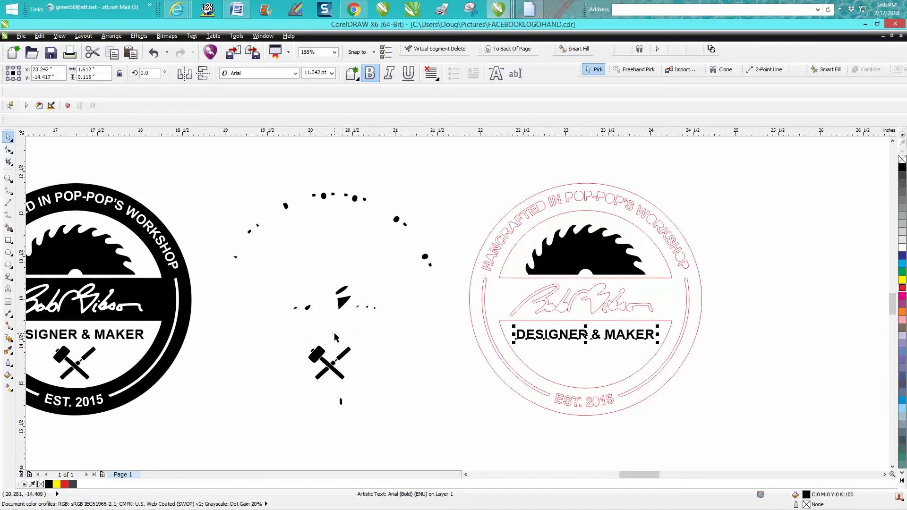
{"action": "left_click_drag", "start_coordinate": [296, 340], "coordinate": [385, 394]}
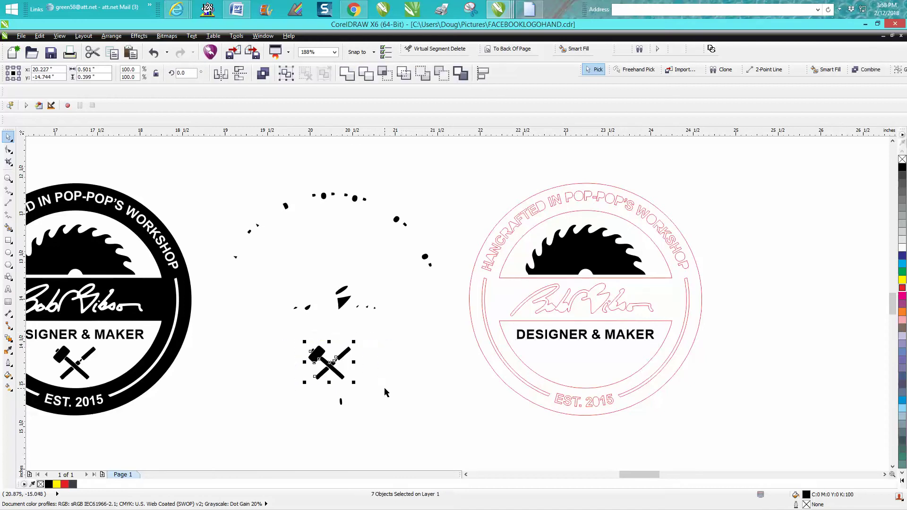
{"action": "key", "text": "Right"}
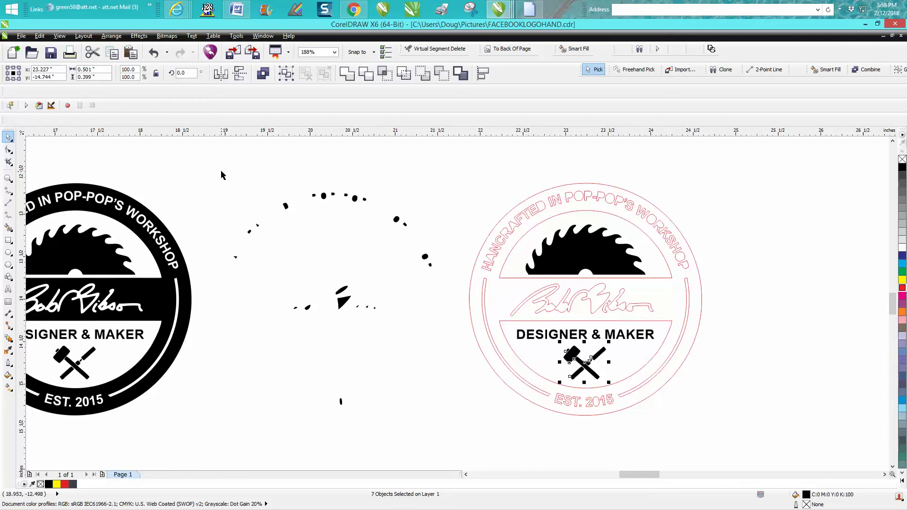
{"action": "left_click_drag", "start_coordinate": [221, 170], "coordinate": [463, 440]}
{"action": "left_click", "coordinate": [902, 160]}
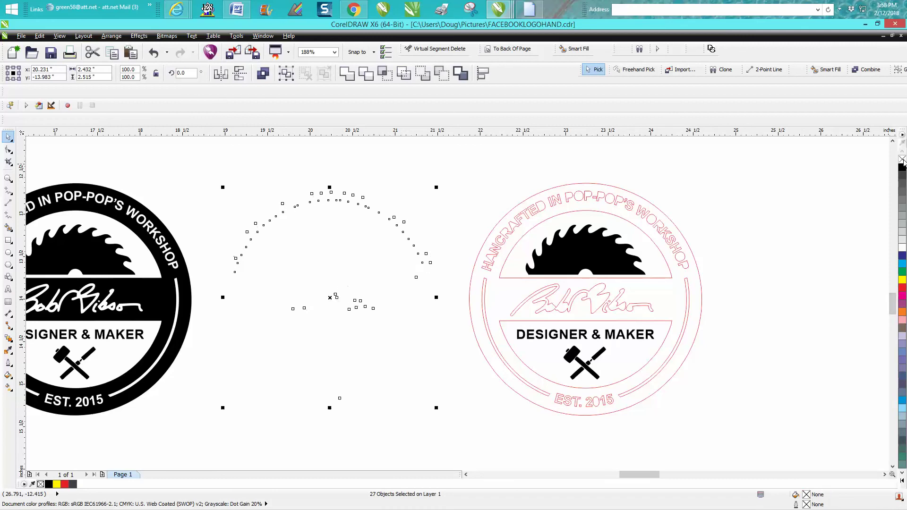
{"action": "right_click", "coordinate": [902, 289]}
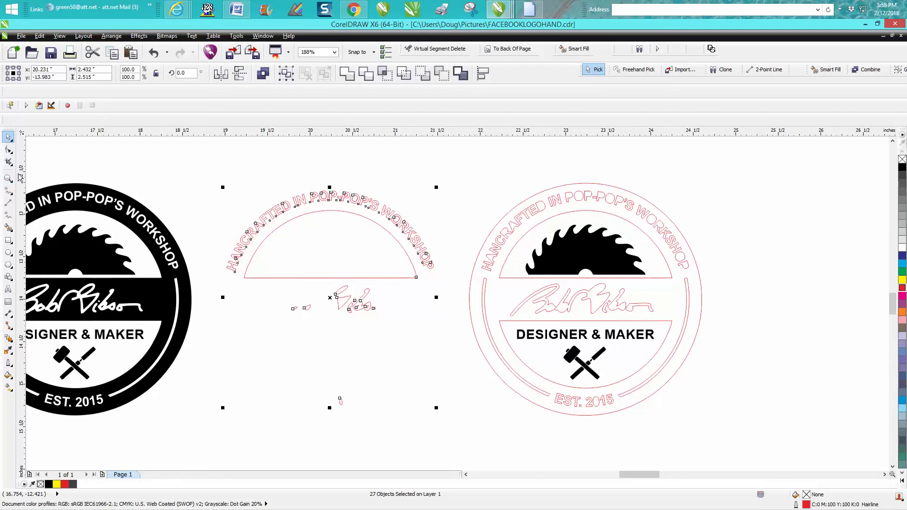
{"action": "left_click", "coordinate": [153, 52]}
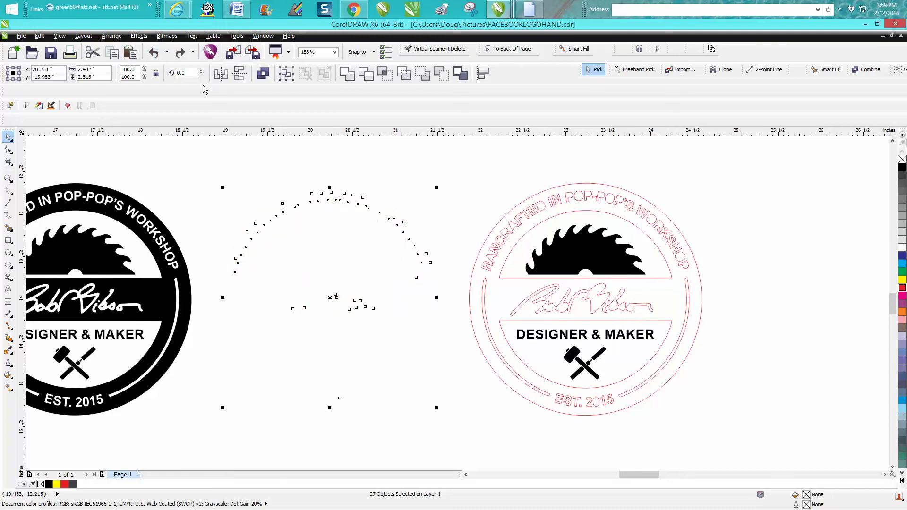
{"action": "left_click", "coordinate": [153, 52]}
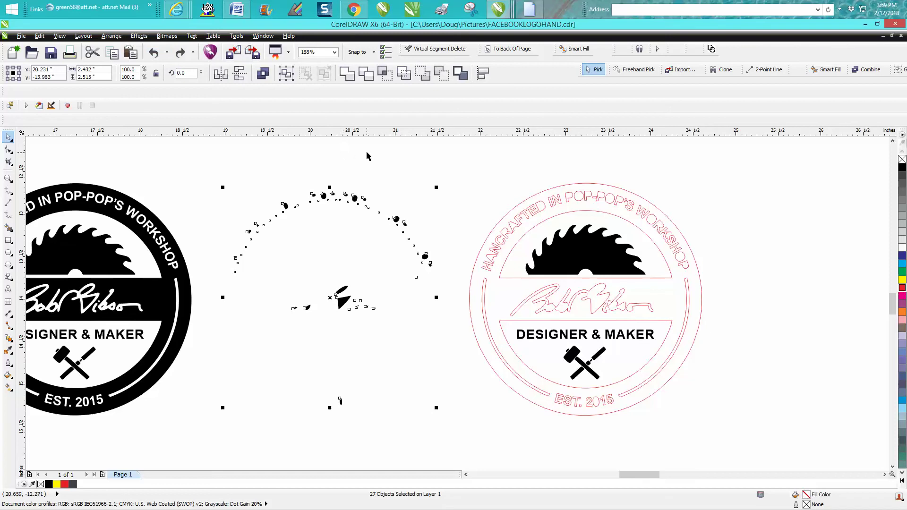
{"action": "left_click", "coordinate": [341, 192]}
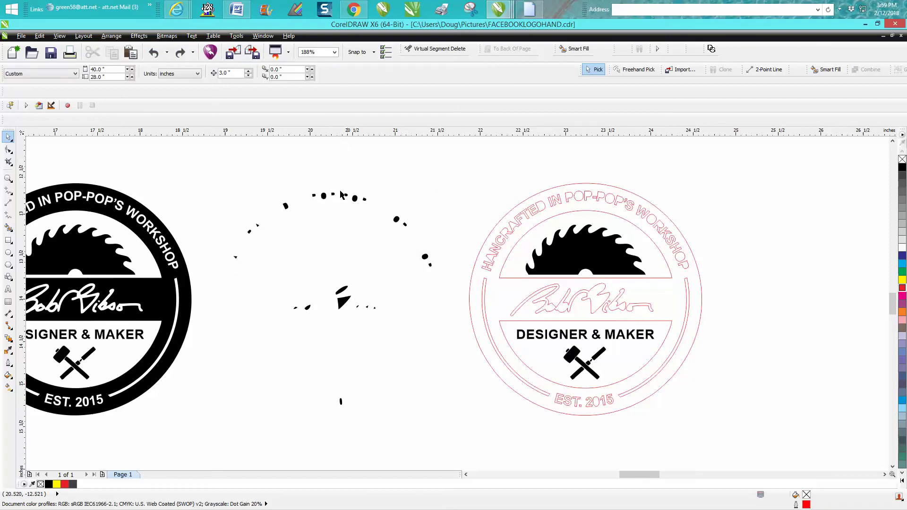
{"action": "left_click", "coordinate": [286, 207]}
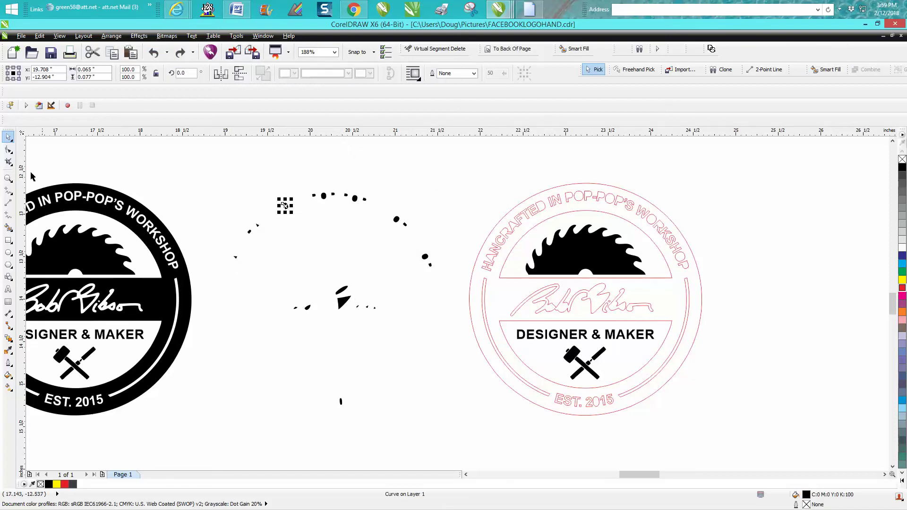
Step: Zoom in and select the fourteen small leftover letter fragments
{"action": "left_click", "coordinate": [8, 179]}
{"action": "left_click_drag", "start_coordinate": [219, 176], "coordinate": [442, 295]}
{"action": "left_click", "coordinate": [9, 138]}
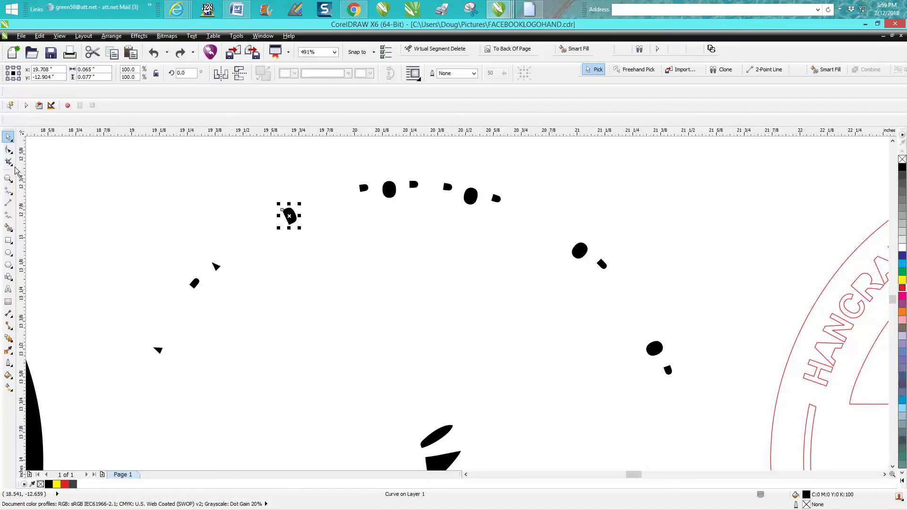
{"action": "left_click", "coordinate": [73, 219]}
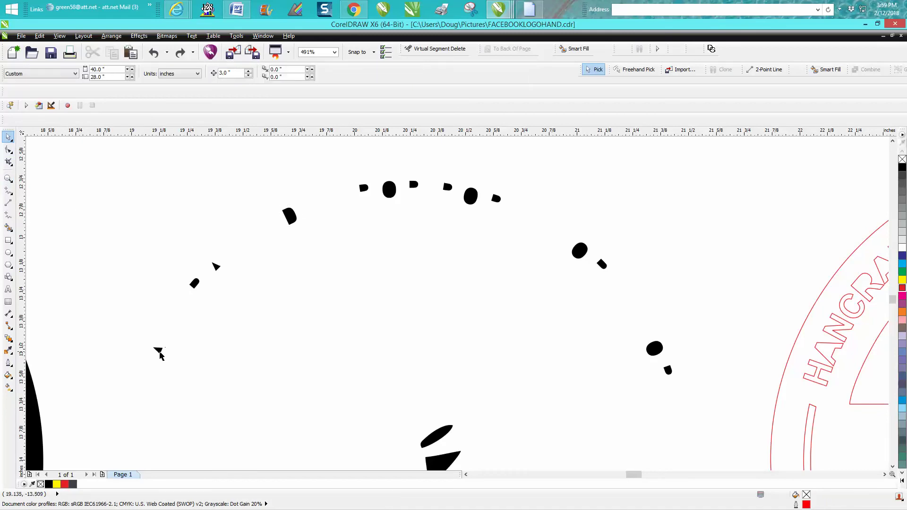
{"action": "left_click", "coordinate": [158, 349]}
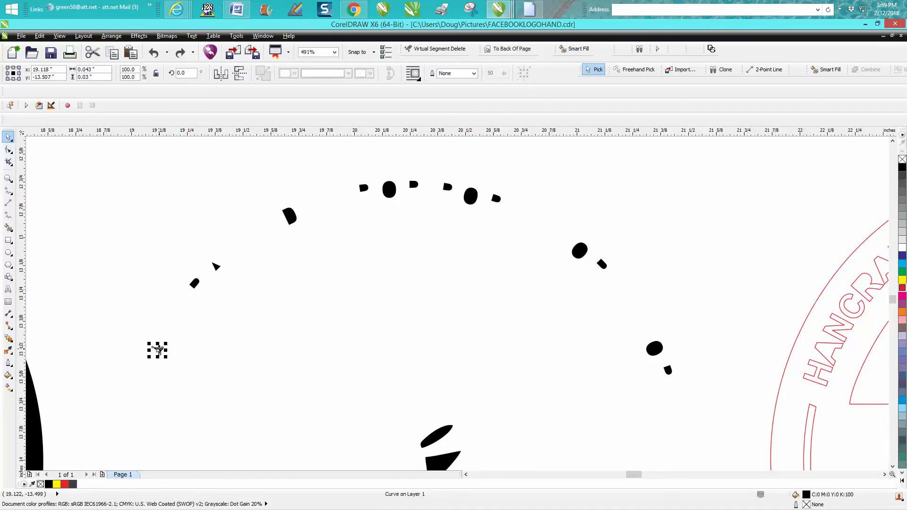
{"action": "left_click", "coordinate": [194, 284], "text": "shift"}
{"action": "left_click", "coordinate": [217, 268], "text": "shift"}
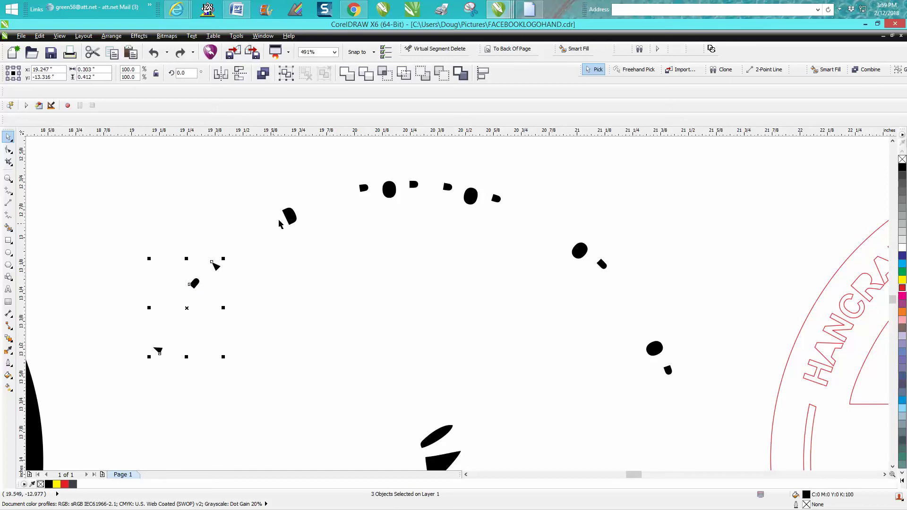
{"action": "left_click", "coordinate": [290, 218], "text": "shift"}
{"action": "left_click", "coordinate": [363, 189], "text": "shift"}
{"action": "left_click", "coordinate": [389, 190], "text": "shift"}
{"action": "left_click", "coordinate": [447, 188], "text": "shift"}
{"action": "left_click", "coordinate": [471, 196], "text": "shift"}
{"action": "left_click", "coordinate": [495, 199], "text": "shift"}
{"action": "left_click", "coordinate": [601, 264], "text": "shift"}
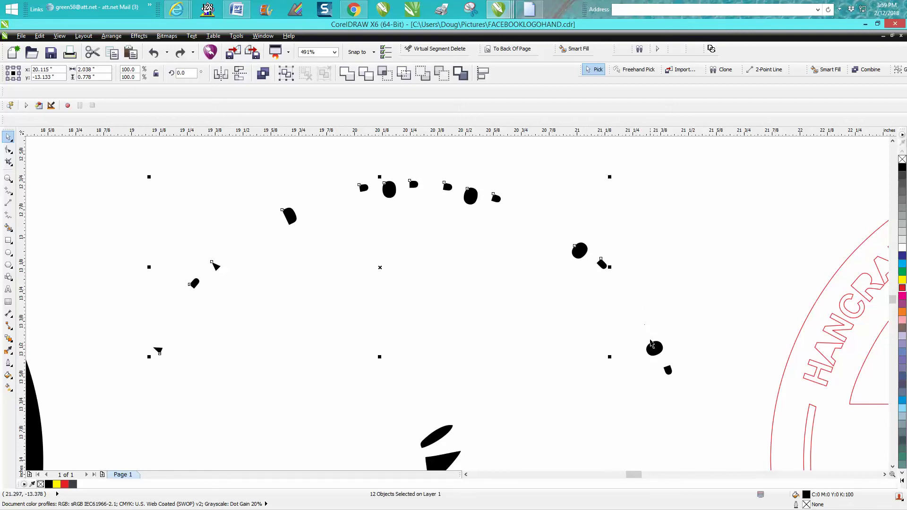
{"action": "left_click", "coordinate": [655, 351], "text": "shift"}
{"action": "left_click", "coordinate": [668, 370], "text": "shift"}
Step: Move the fragments 3 inches right and make them unfilled red hairlines
{"action": "key", "text": "Right"}
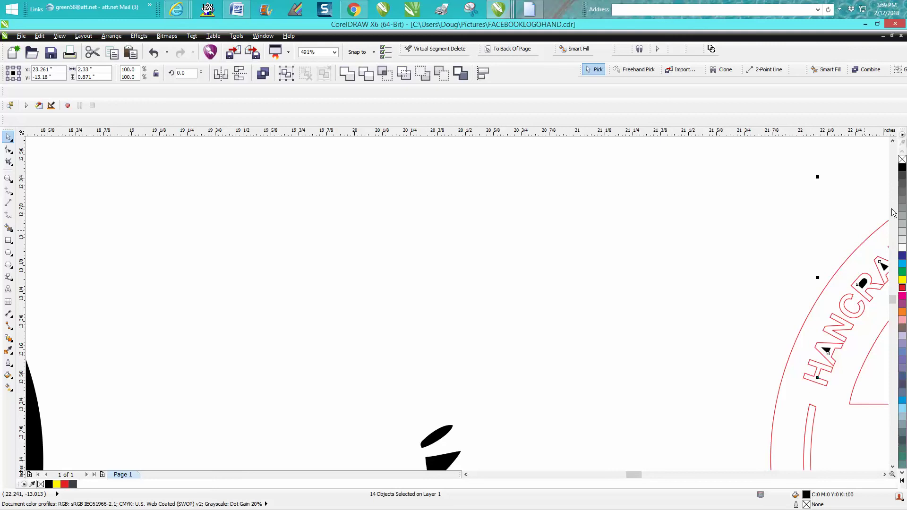
{"action": "left_click", "coordinate": [901, 161]}
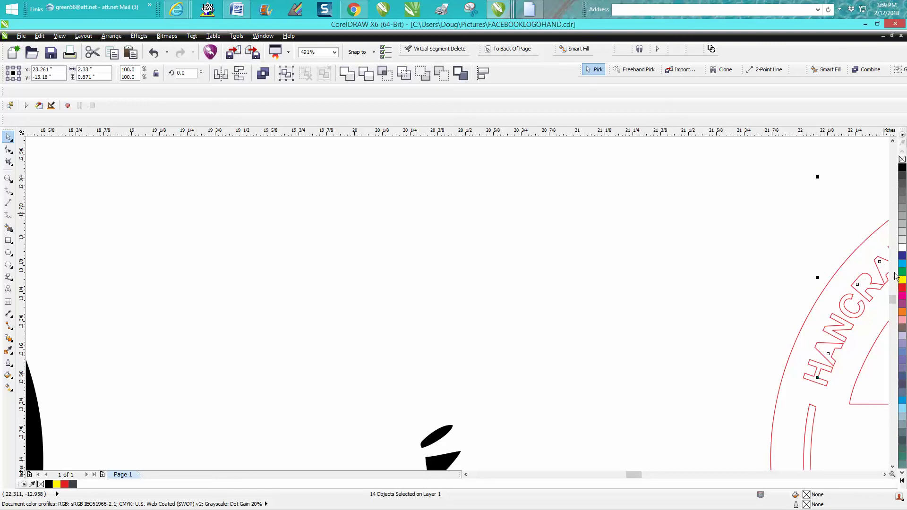
{"action": "right_click", "coordinate": [902, 287]}
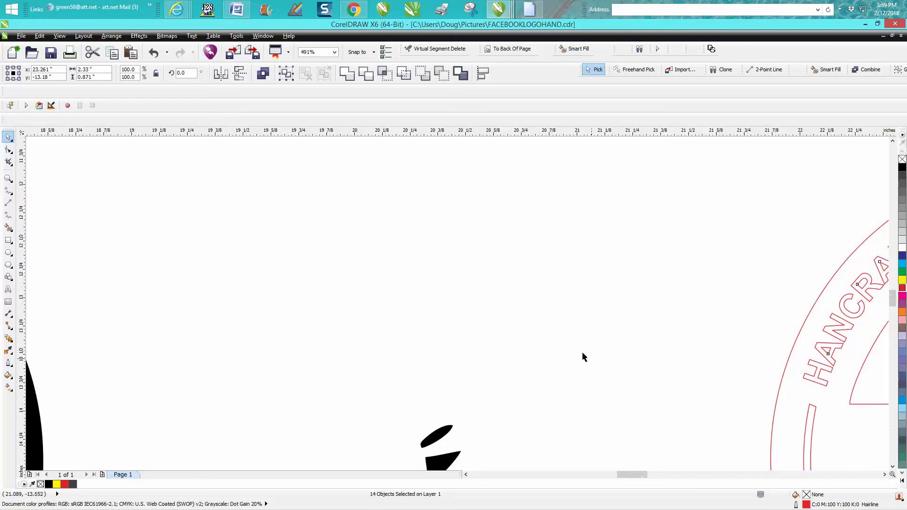
{"action": "scroll", "coordinate": [604, 370], "scroll_direction": "down", "scroll_amount": 2}
Step: Delete the two leftover dotted arc objects
{"action": "left_click_drag", "start_coordinate": [350, 224], "coordinate": [640, 386]}
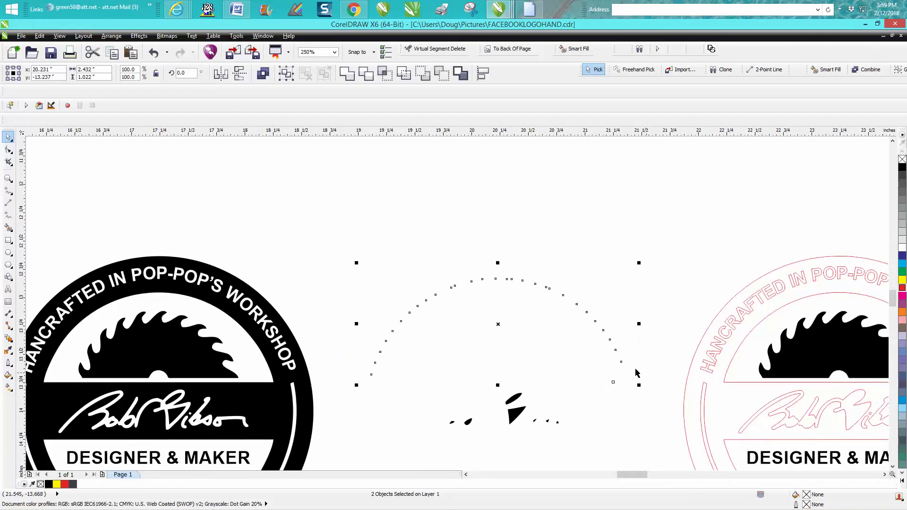
{"action": "key", "text": "Delete"}
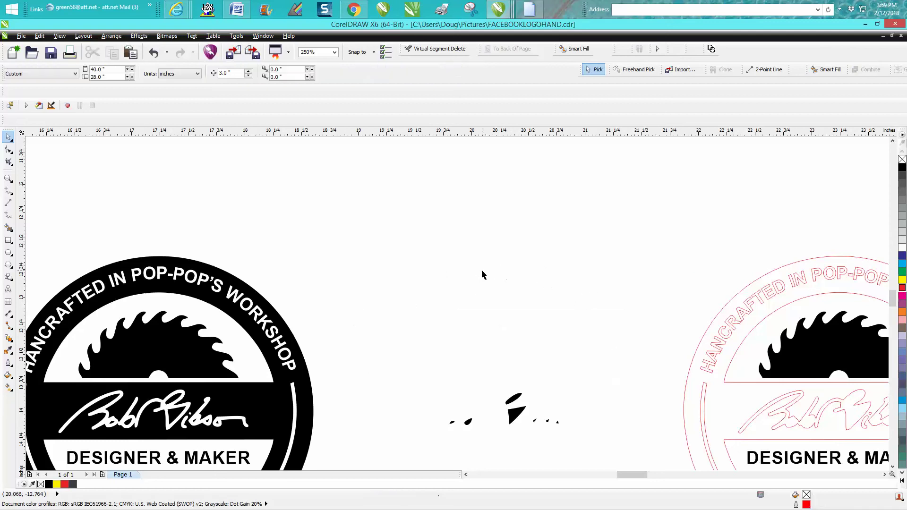
{"action": "scroll", "coordinate": [481, 272], "scroll_direction": "down", "scroll_amount": 2}
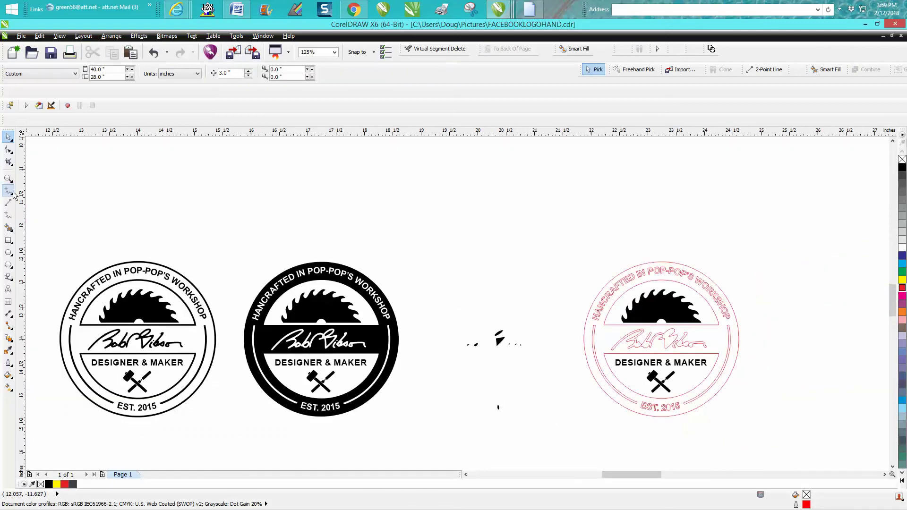
Step: Make the seven black signature fragments unfilled red hairlines and nudge them 3 inches right
{"action": "left_click", "coordinate": [8, 178]}
{"action": "left_click_drag", "start_coordinate": [431, 309], "coordinate": [589, 431]}
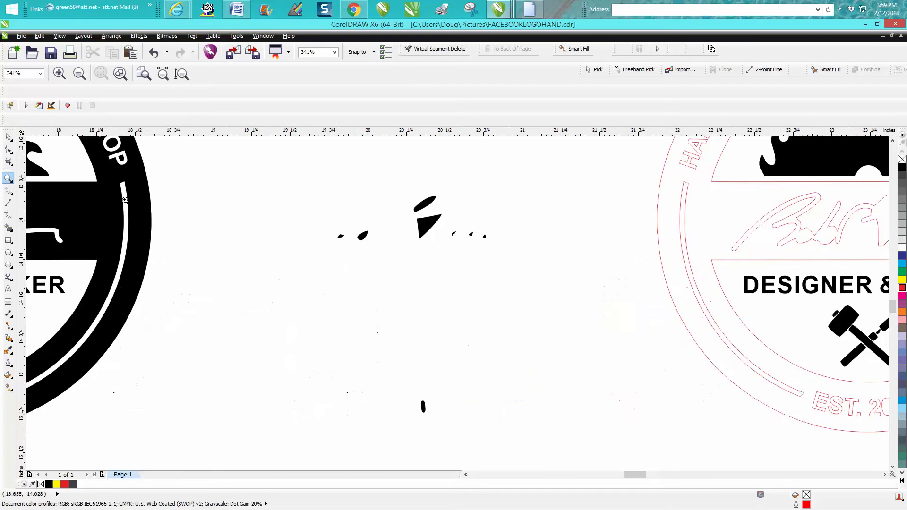
{"action": "left_click", "coordinate": [8, 137]}
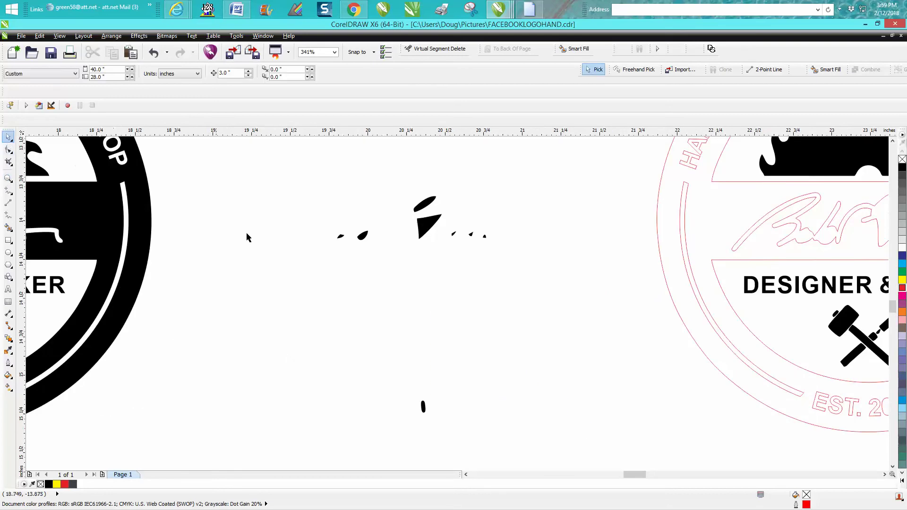
{"action": "left_click", "coordinate": [341, 237]}
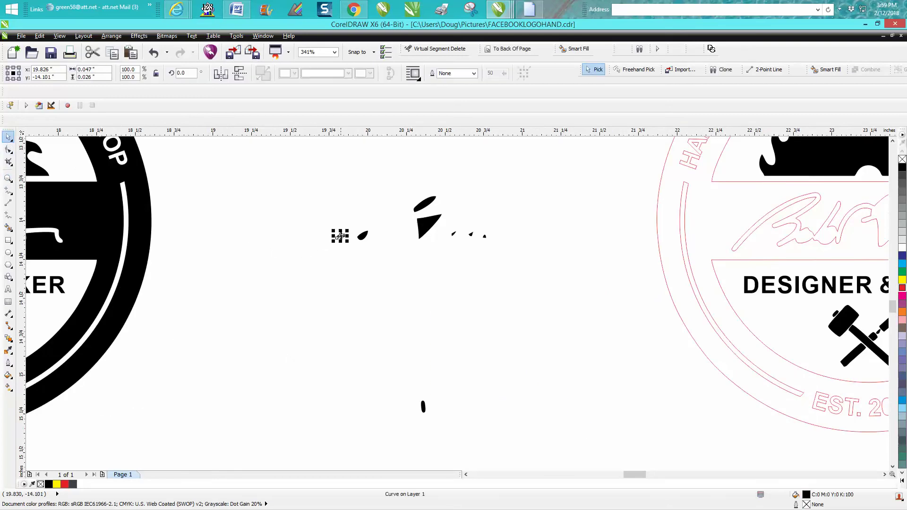
{"action": "left_click", "coordinate": [363, 237], "text": "shift"}
{"action": "left_click", "coordinate": [424, 208], "text": "shift"}
{"action": "left_click", "coordinate": [427, 228], "text": "shift"}
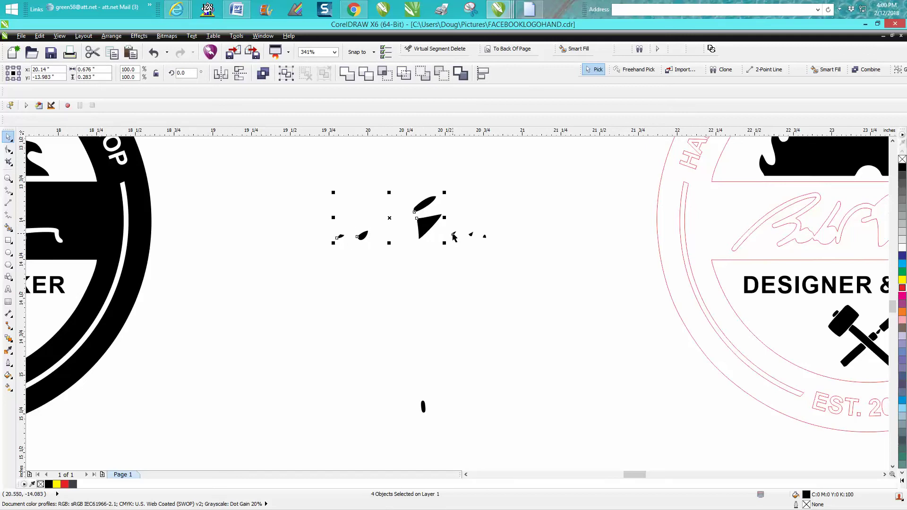
{"action": "left_click", "coordinate": [452, 235], "text": "shift"}
{"action": "left_click", "coordinate": [471, 236], "text": "shift"}
{"action": "left_click", "coordinate": [484, 237], "text": "shift"}
{"action": "left_click", "coordinate": [901, 160]}
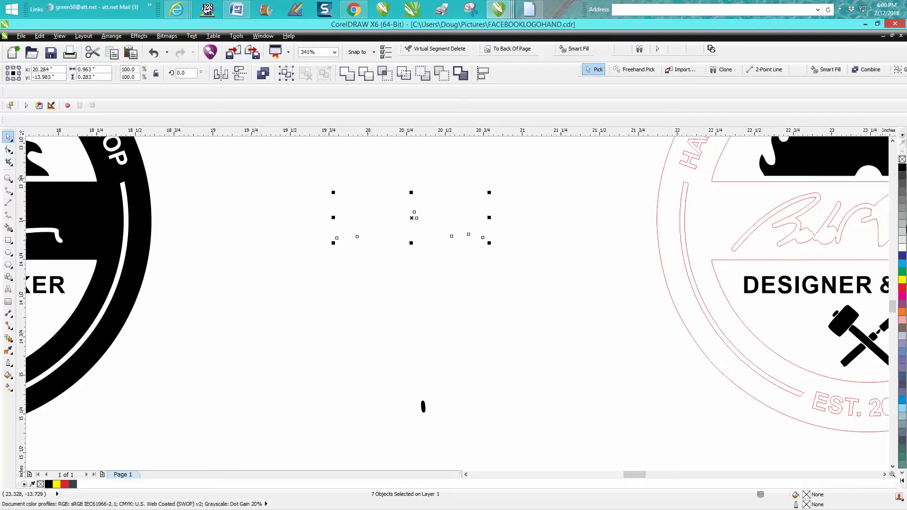
{"action": "right_click", "coordinate": [902, 287]}
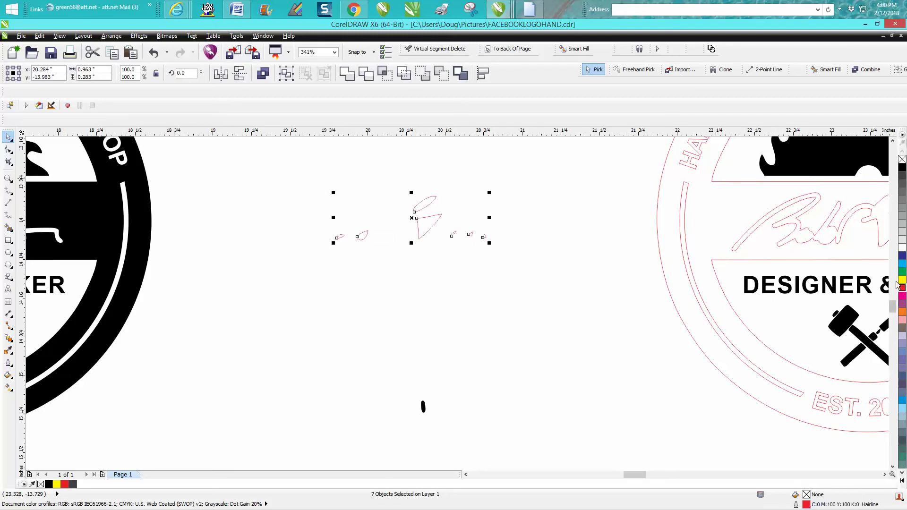
{"action": "key", "text": "Right"}
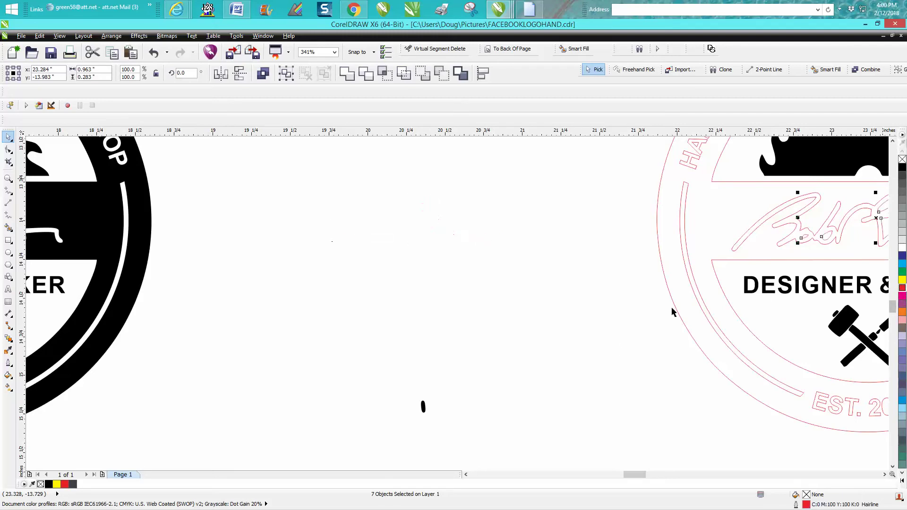
Step: Turn the small black blob into an unfilled red hairline and move it onto the red badge
{"action": "left_click", "coordinate": [423, 407]}
{"action": "left_click", "coordinate": [902, 159]}
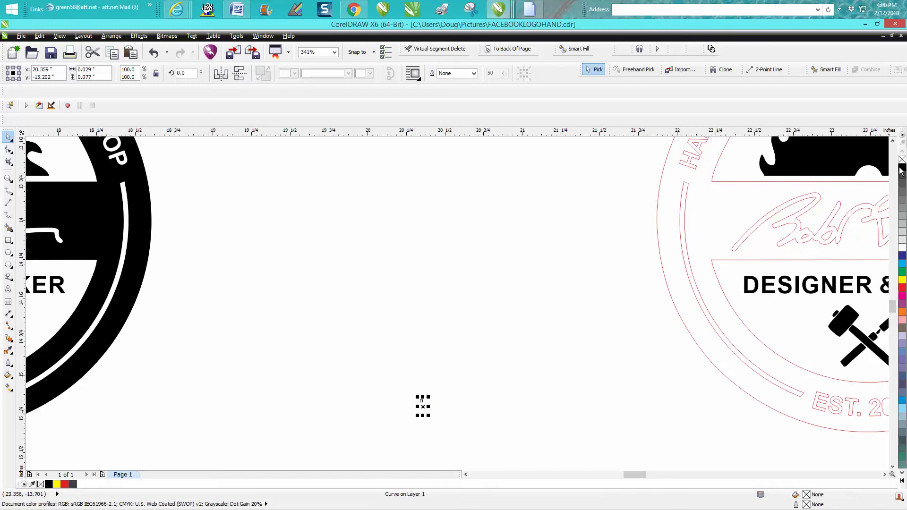
{"action": "right_click", "coordinate": [903, 289]}
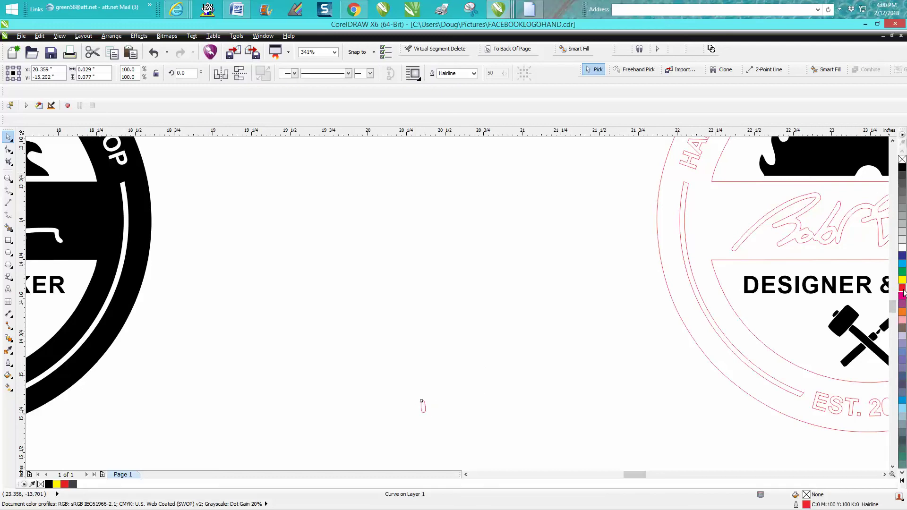
{"action": "key", "text": "shift+F4"}
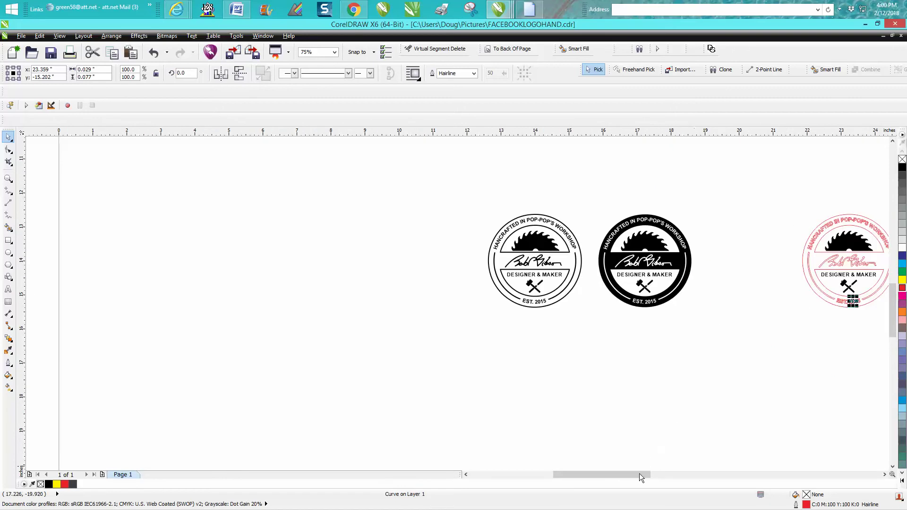
{"action": "left_click_drag", "start_coordinate": [639, 474], "coordinate": [693, 474]}
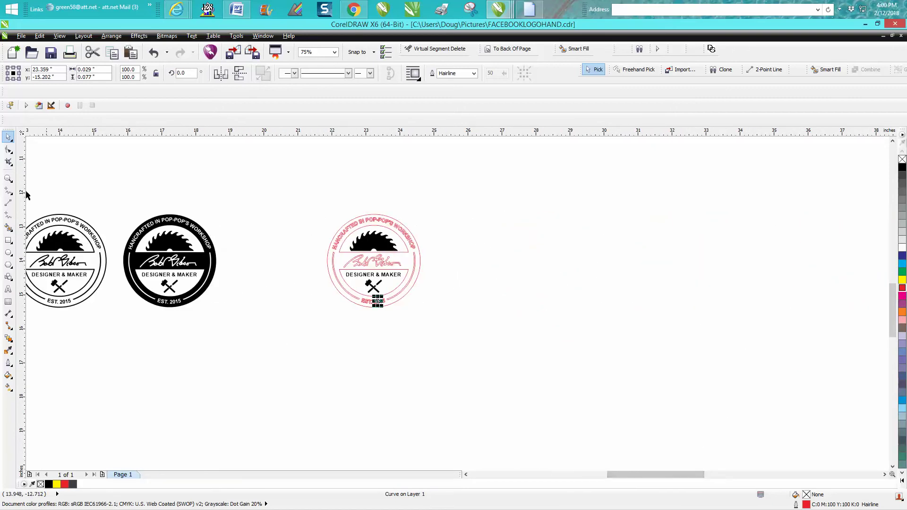
{"action": "left_click", "coordinate": [8, 178]}
{"action": "left_click_drag", "start_coordinate": [326, 211], "coordinate": [537, 324]}
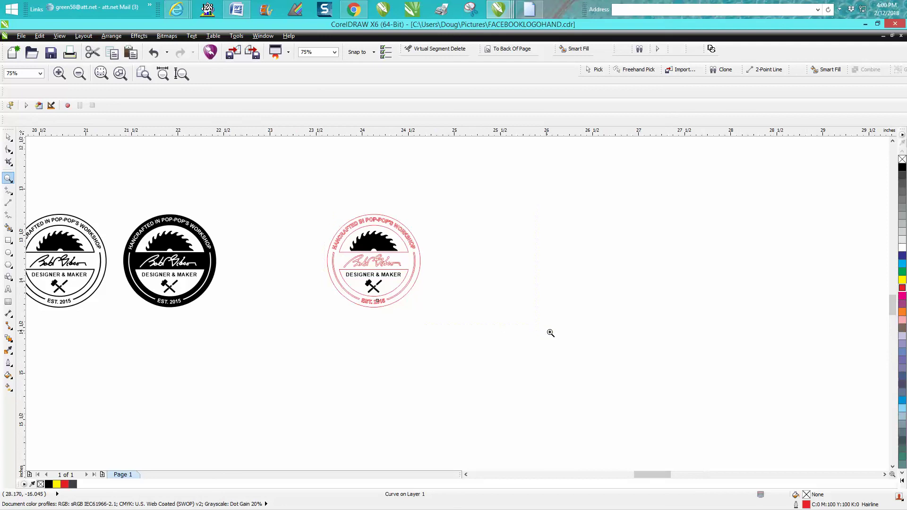
{"action": "left_click", "coordinate": [8, 227]}
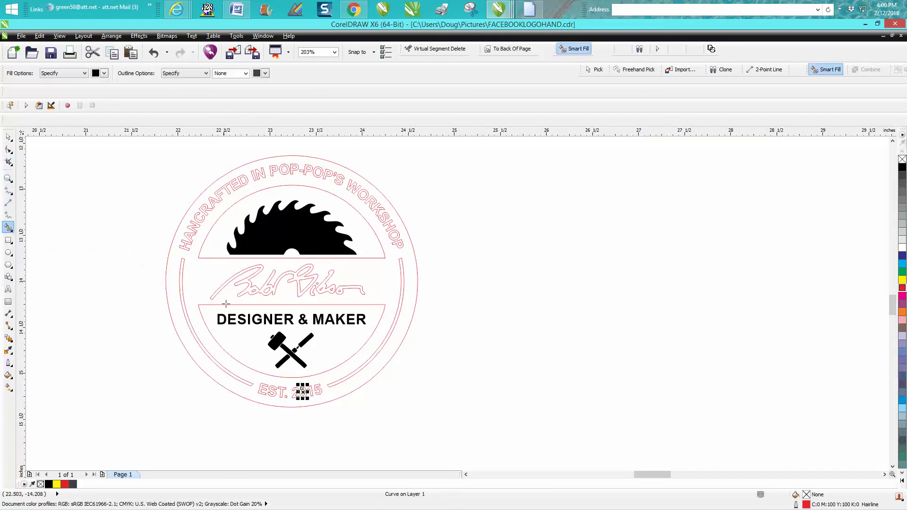
Step: Fill the left and right inner ring arcs black with Smart Fill
{"action": "left_click", "coordinate": [8, 178]}
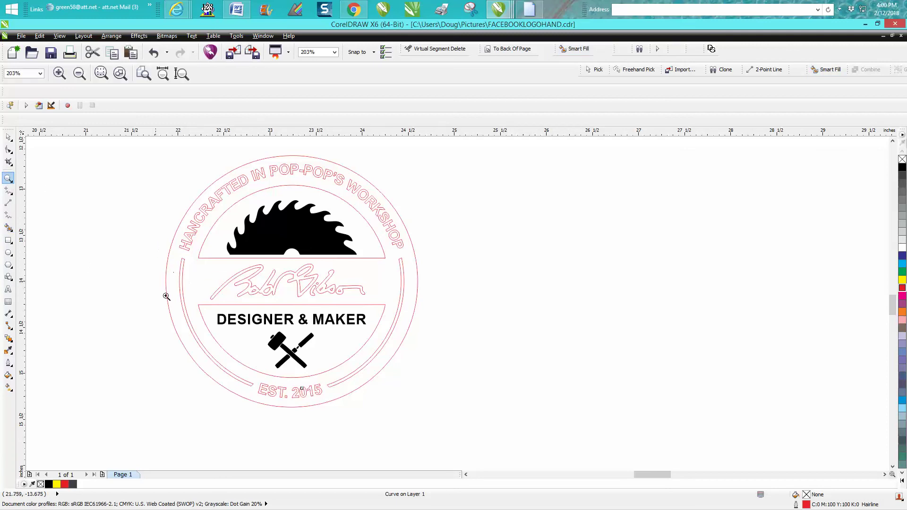
{"action": "left_click_drag", "start_coordinate": [155, 256], "coordinate": [495, 435]}
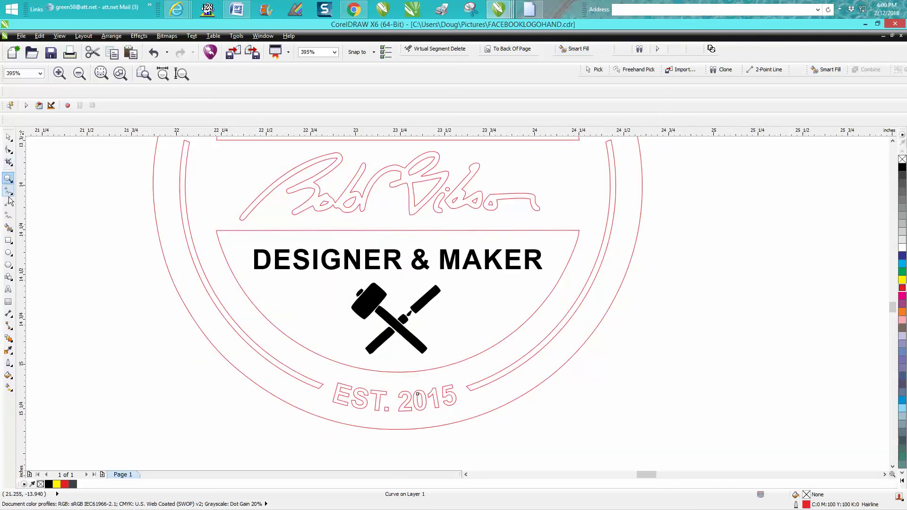
{"action": "left_click", "coordinate": [8, 227]}
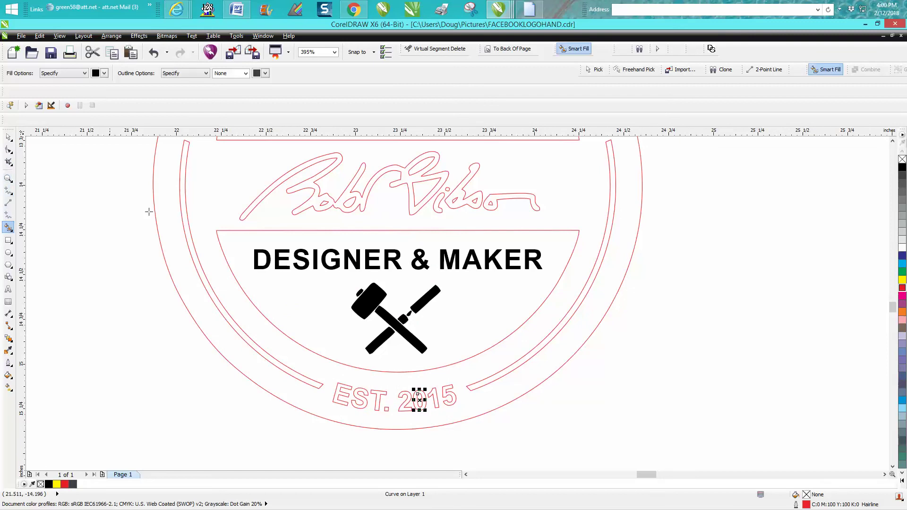
{"action": "left_click", "coordinate": [184, 197]}
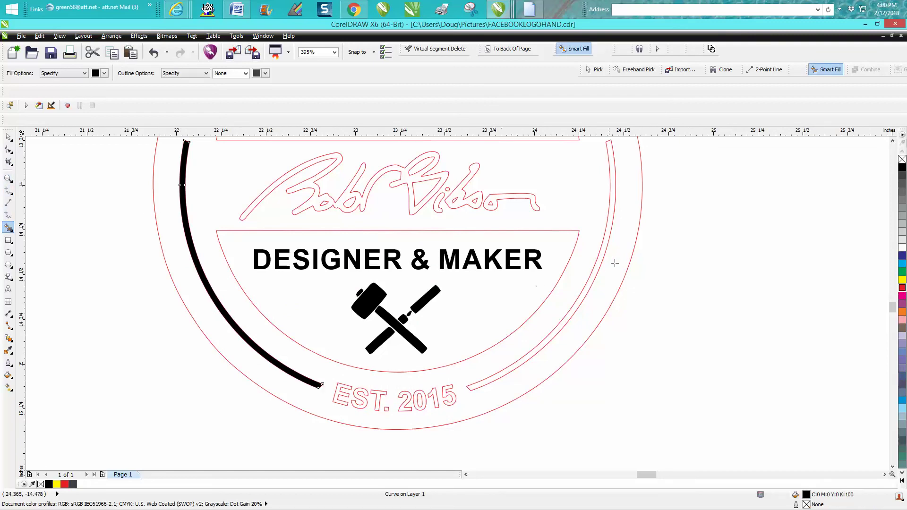
{"action": "left_click", "coordinate": [607, 241]}
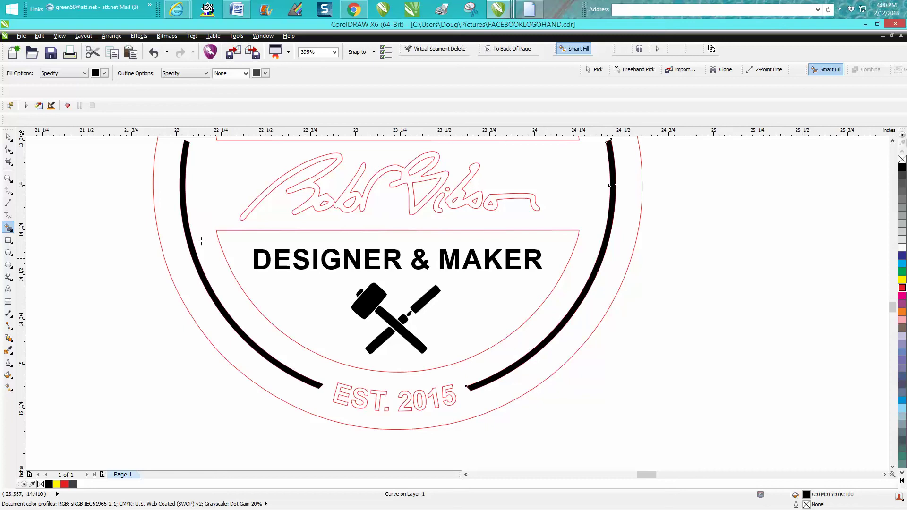
Step: Fill each character of EST. 2015 black
{"action": "left_click", "coordinate": [9, 178]}
{"action": "left_click_drag", "start_coordinate": [304, 343], "coordinate": [533, 458]}
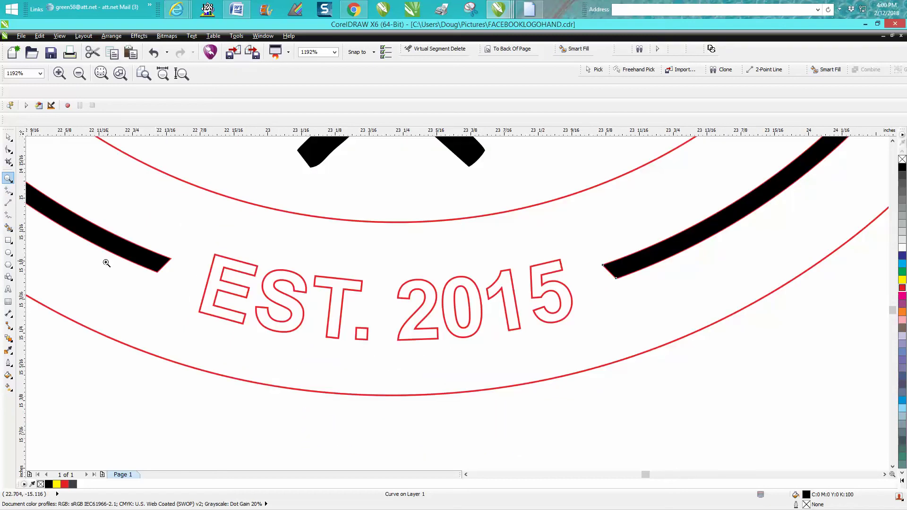
{"action": "left_click", "coordinate": [9, 227]}
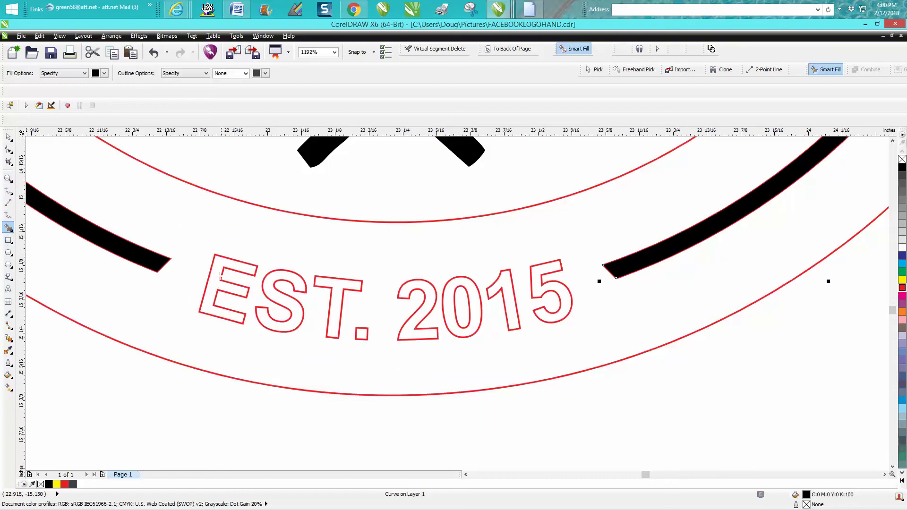
{"action": "left_click", "coordinate": [222, 276]}
{"action": "left_click", "coordinate": [296, 290]}
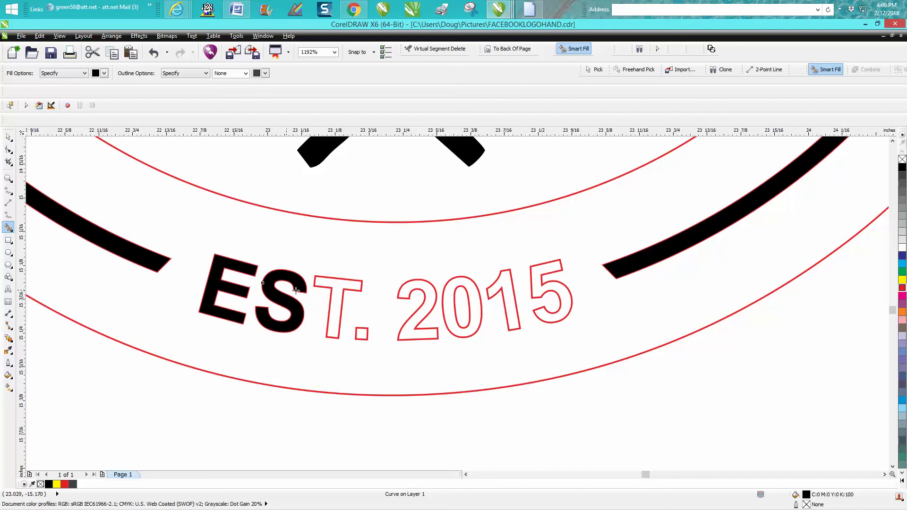
{"action": "left_click", "coordinate": [331, 297]}
{"action": "left_click", "coordinate": [362, 333]}
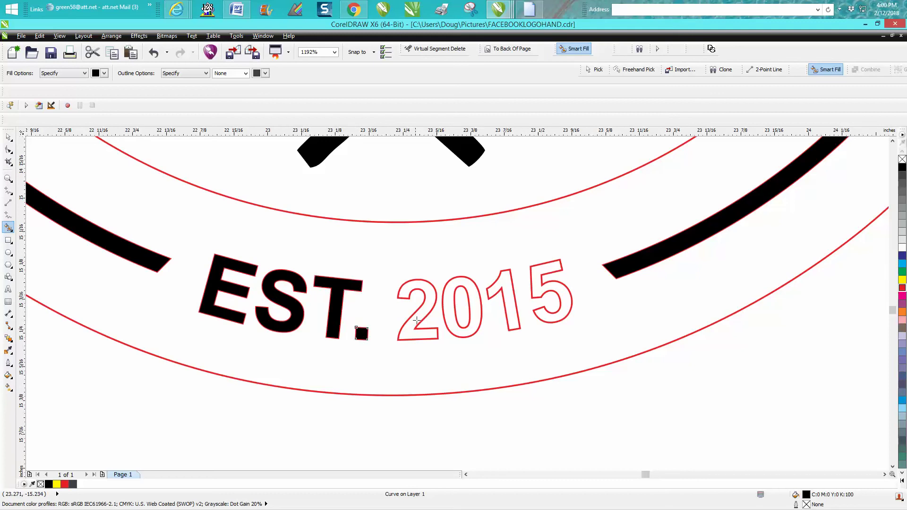
{"action": "left_click", "coordinate": [423, 311]}
{"action": "left_click", "coordinate": [454, 305]}
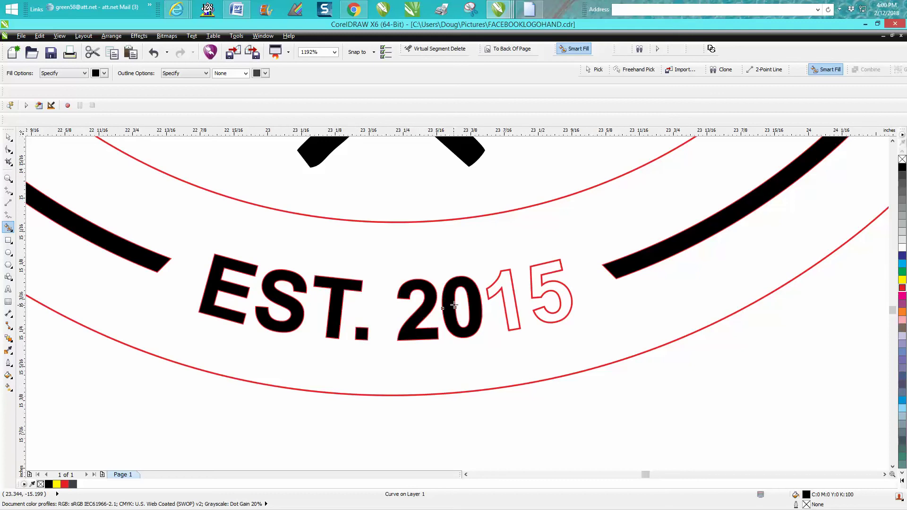
{"action": "left_click", "coordinate": [508, 296]}
{"action": "left_click", "coordinate": [543, 289]}
Step: Fill the three outlined parts of the handwritten signature black with Smart Fill
{"action": "scroll", "coordinate": [518, 301], "scroll_direction": "down", "scroll_amount": 2}
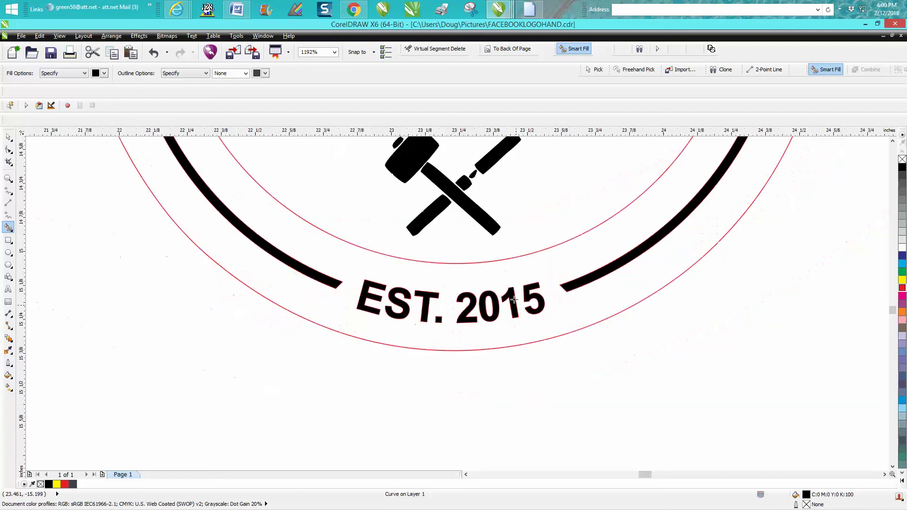
{"action": "scroll", "coordinate": [507, 304], "scroll_direction": "down", "scroll_amount": 1}
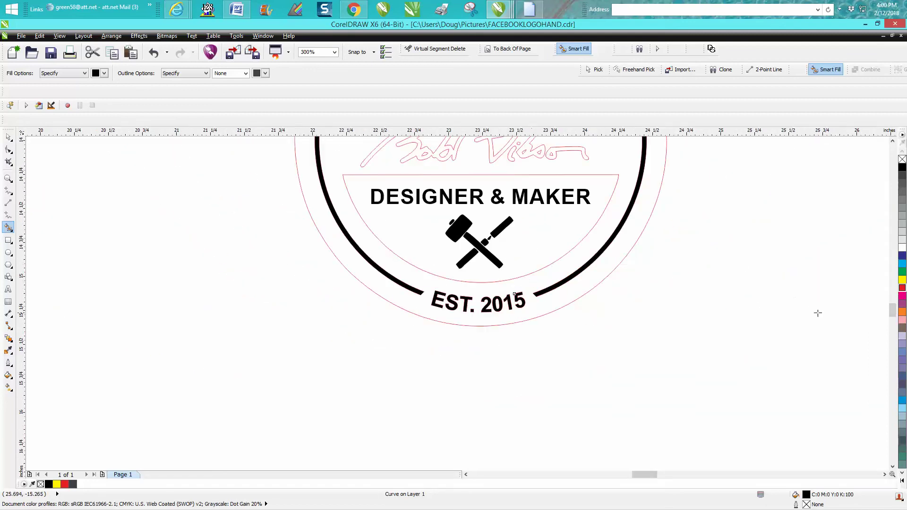
{"action": "scroll", "coordinate": [892, 314], "scroll_direction": "up", "scroll_amount": 3}
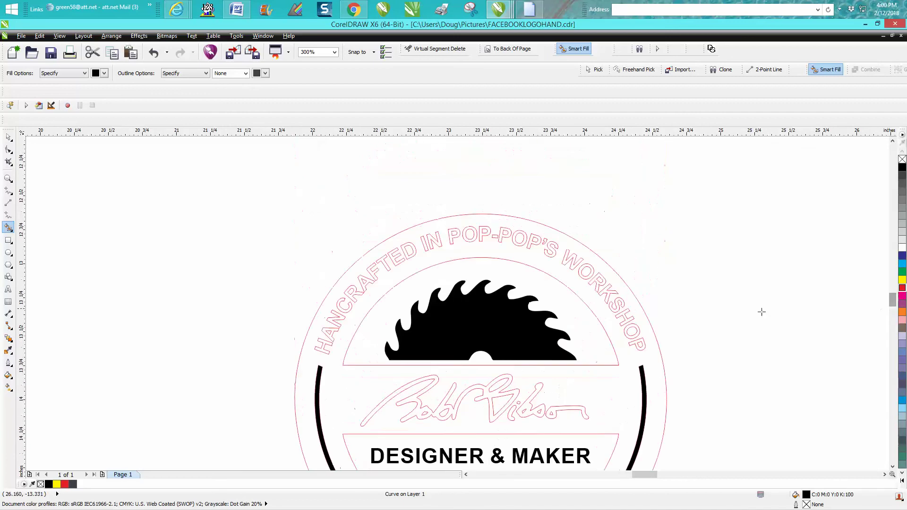
{"action": "left_click", "coordinate": [412, 398]}
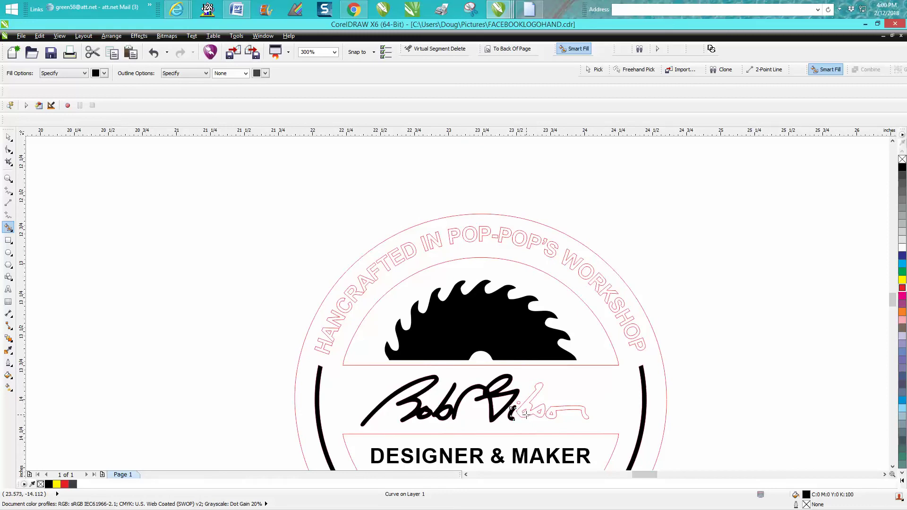
{"action": "left_click", "coordinate": [526, 414]}
{"action": "left_click", "coordinate": [553, 411]}
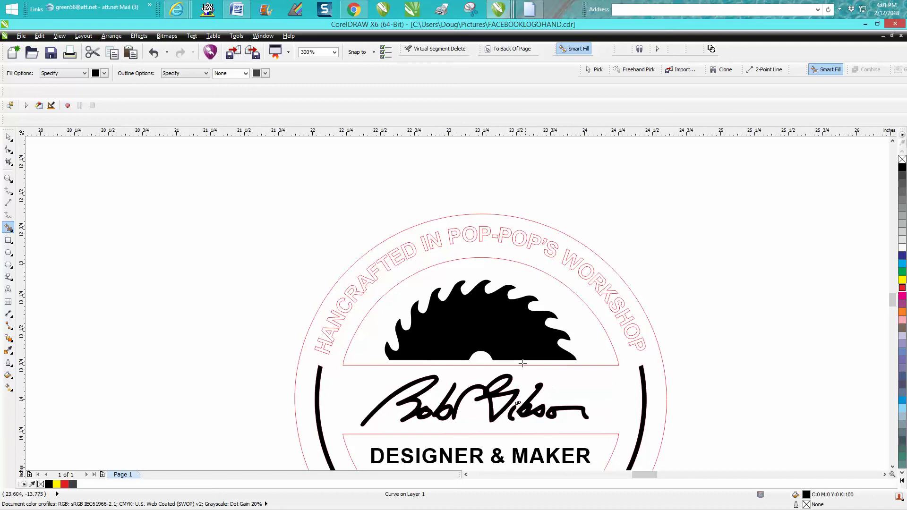
{"action": "left_click", "coordinate": [9, 179]}
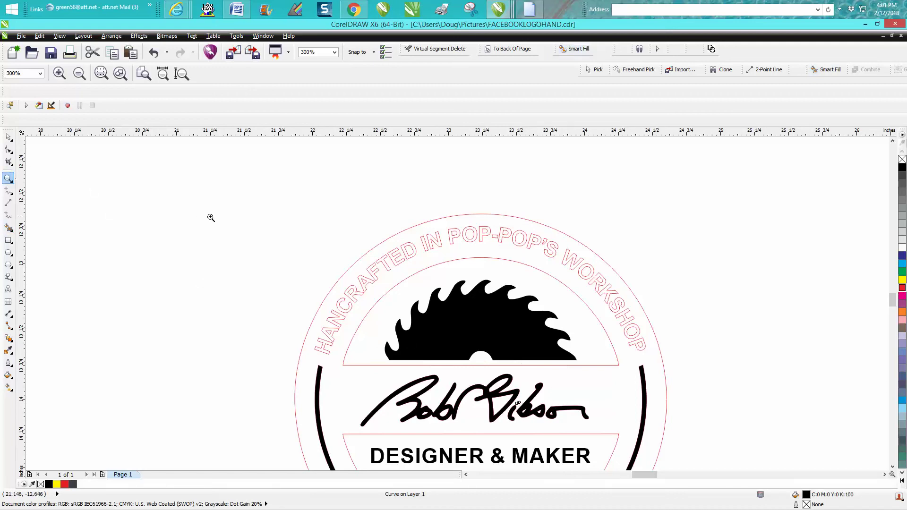
{"action": "left_click_drag", "start_coordinate": [229, 214], "coordinate": [714, 424]}
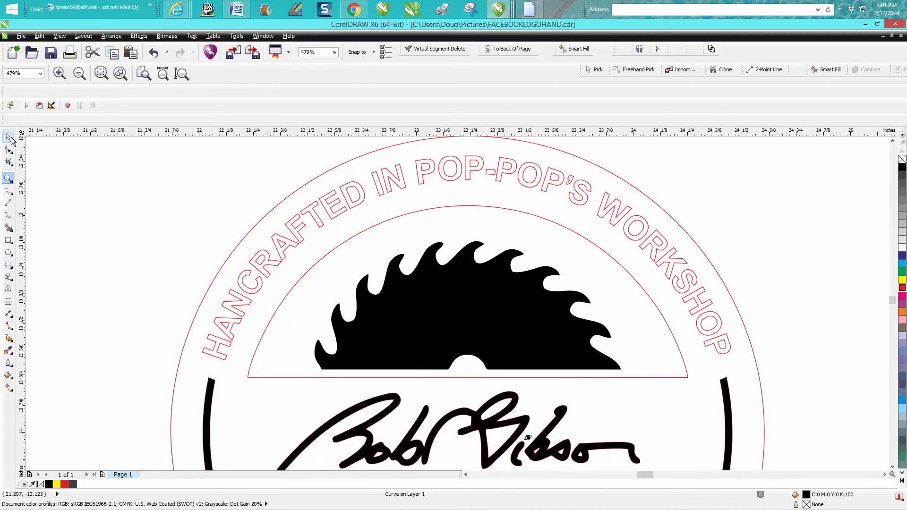
Step: Fill the letters of HANCRAFTED IN in the arched text black
{"action": "left_click", "coordinate": [9, 137]}
{"action": "left_click", "coordinate": [8, 227]}
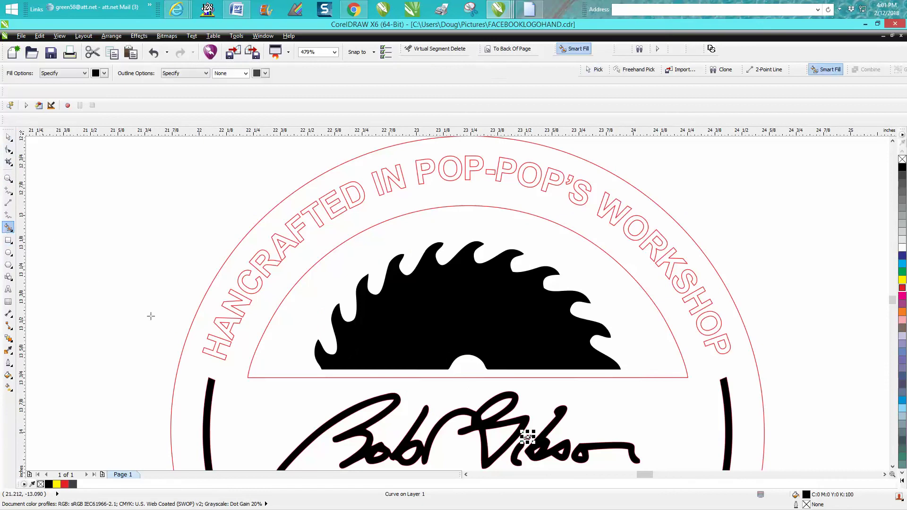
{"action": "left_click", "coordinate": [218, 339]}
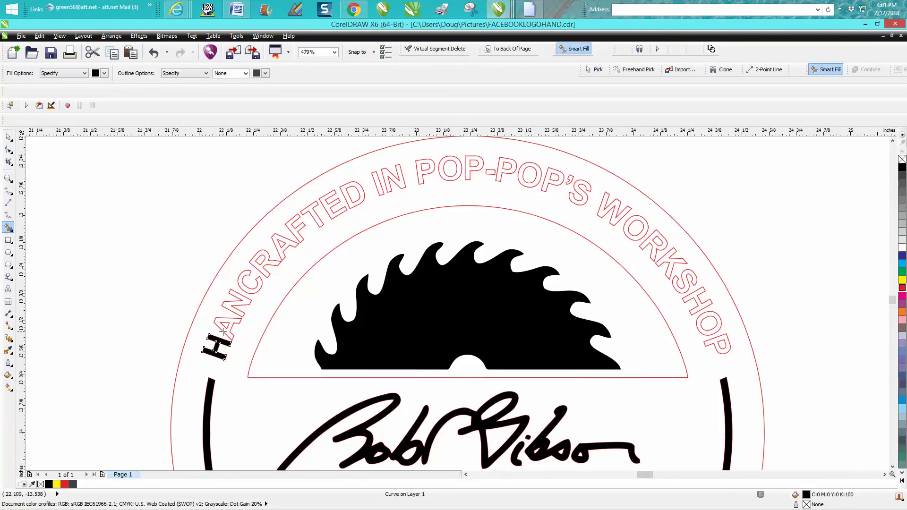
{"action": "left_click", "coordinate": [227, 325]}
{"action": "left_click", "coordinate": [246, 301]}
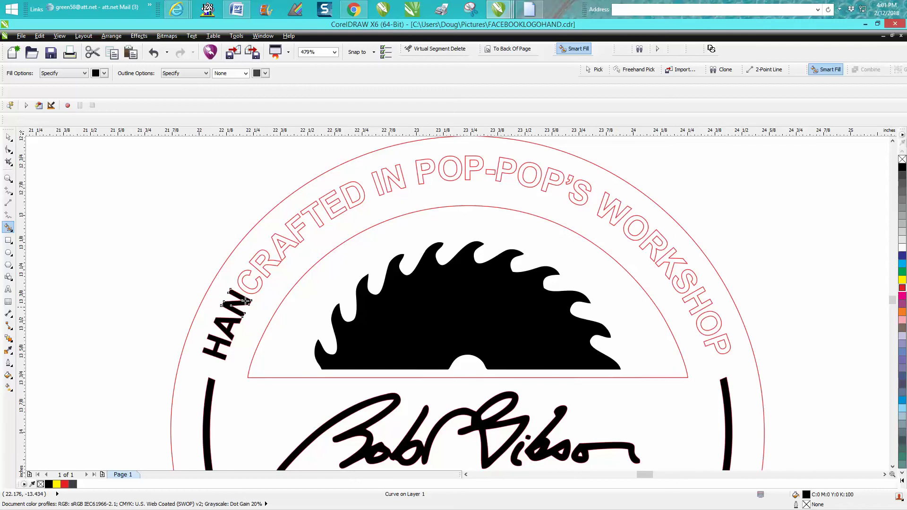
{"action": "left_click", "coordinate": [255, 283]}
{"action": "left_click", "coordinate": [263, 267]}
{"action": "left_click", "coordinate": [287, 245]}
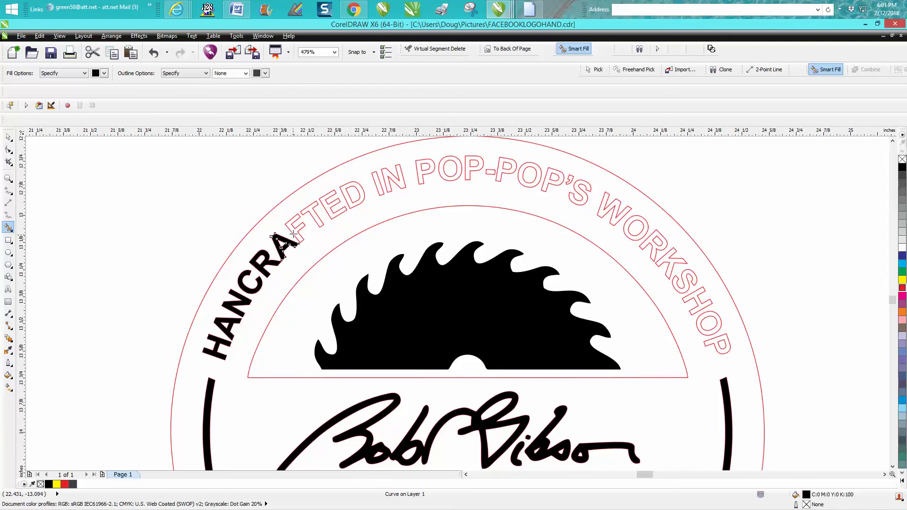
{"action": "left_click", "coordinate": [295, 231]}
{"action": "left_click", "coordinate": [315, 216]}
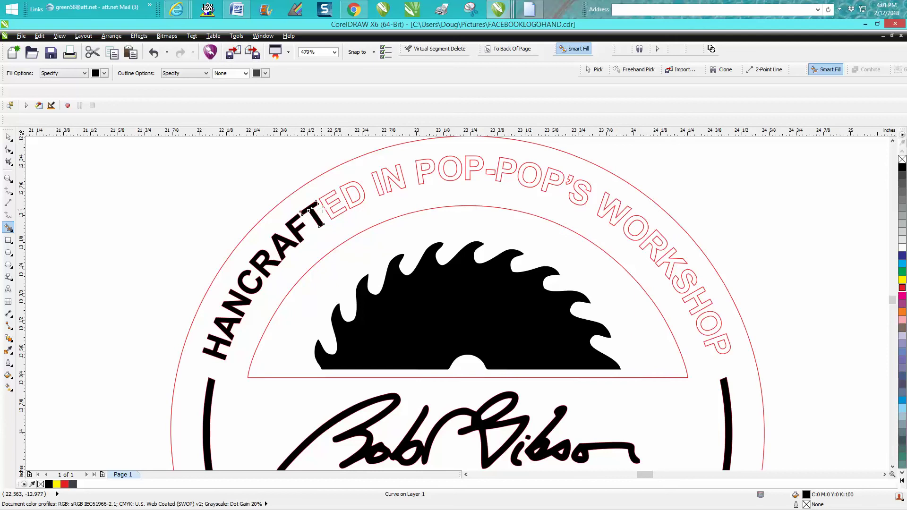
{"action": "left_click", "coordinate": [341, 204]}
{"action": "left_click", "coordinate": [356, 197]}
{"action": "left_click", "coordinate": [383, 191]}
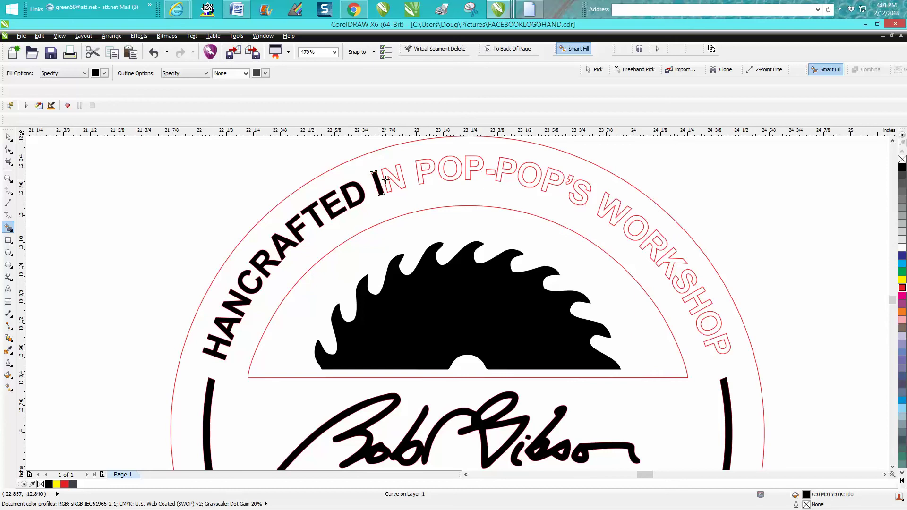
{"action": "left_click", "coordinate": [390, 175]}
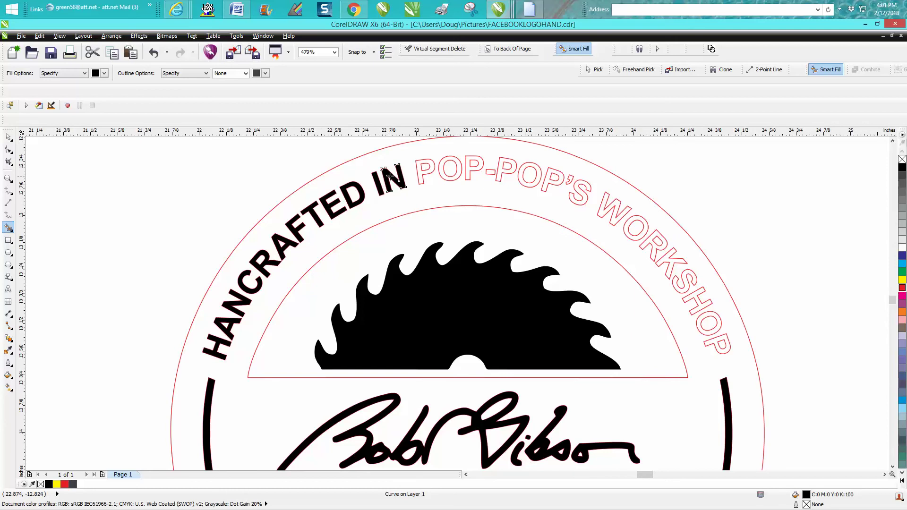
Step: Fill POP-POP'S black, including the hyphen and apostrophe
{"action": "left_click", "coordinate": [420, 172]}
{"action": "left_click", "coordinate": [442, 175]}
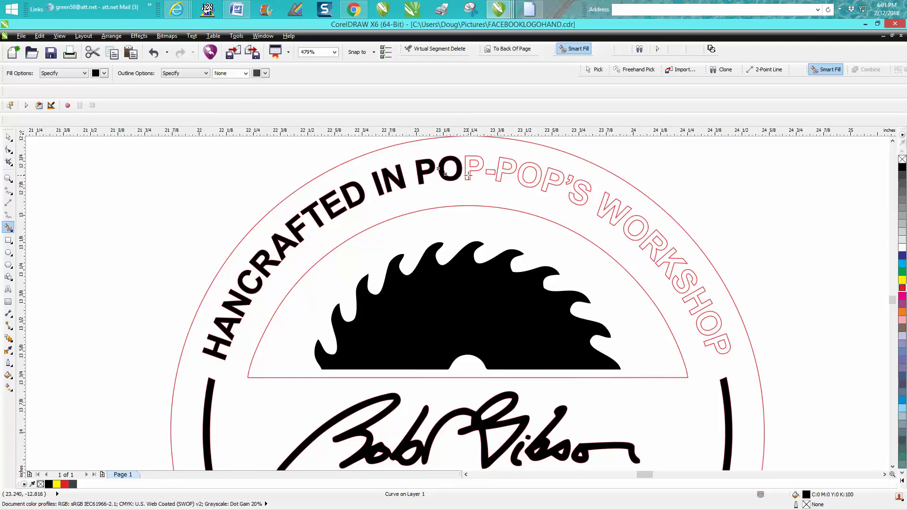
{"action": "left_click", "coordinate": [467, 176]}
{"action": "left_click", "coordinate": [491, 173]}
{"action": "left_click", "coordinate": [505, 172]}
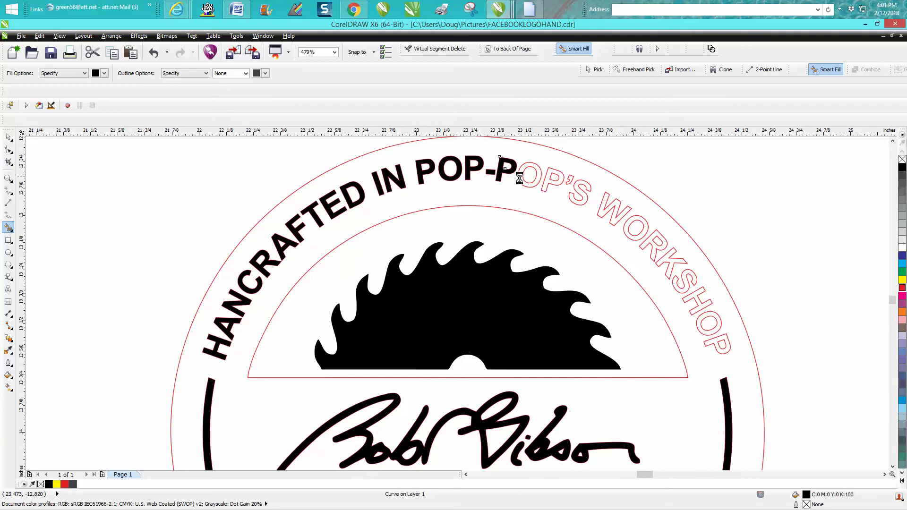
{"action": "left_click", "coordinate": [532, 180]}
{"action": "left_click", "coordinate": [548, 184]}
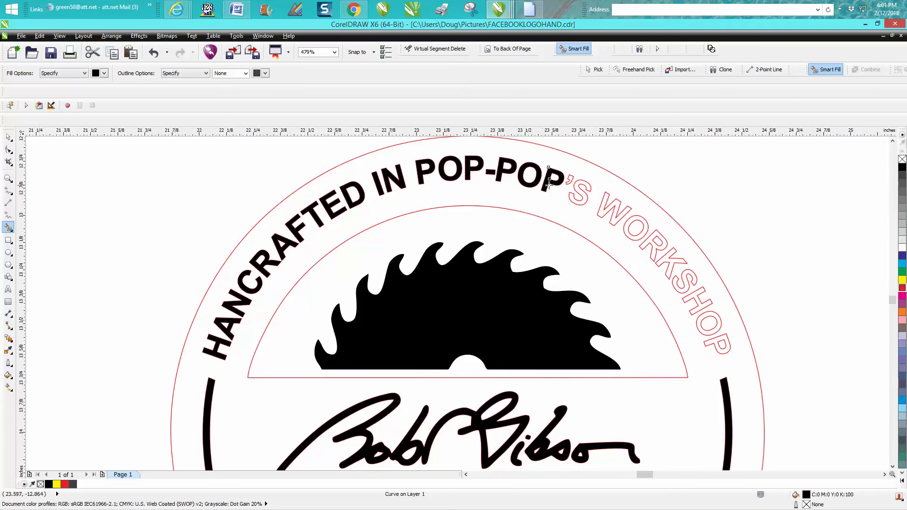
{"action": "left_click", "coordinate": [573, 184]}
{"action": "left_click", "coordinate": [579, 191]}
Step: Fill the letters of WORKSHOP black
{"action": "left_click", "coordinate": [602, 211]}
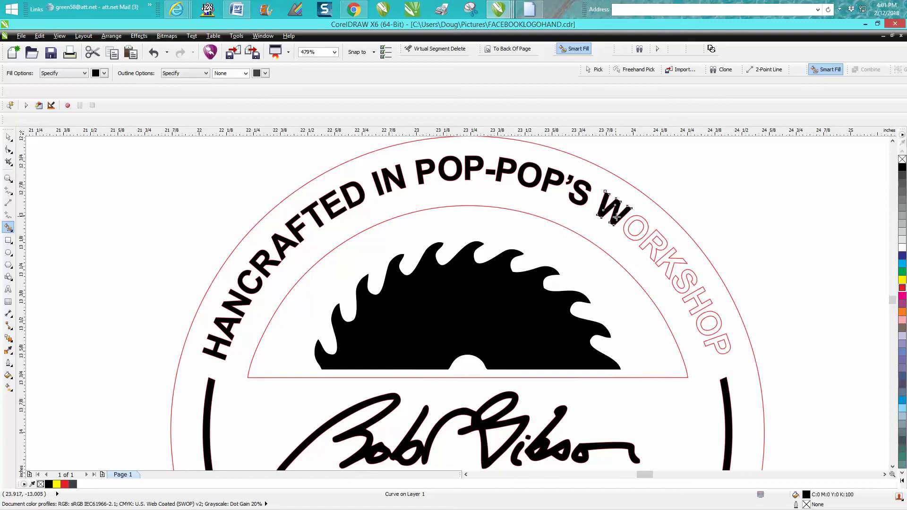
{"action": "left_click", "coordinate": [636, 239]}
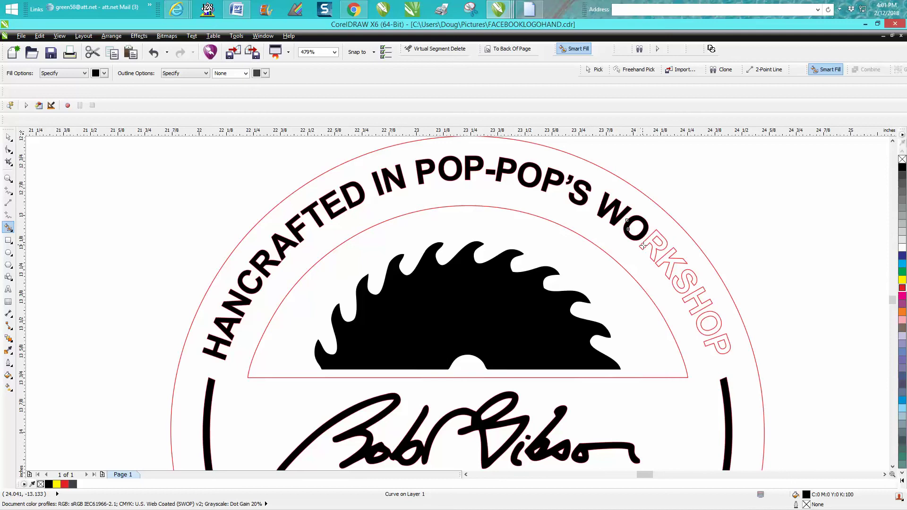
{"action": "left_click", "coordinate": [645, 245]}
{"action": "left_click", "coordinate": [666, 261]}
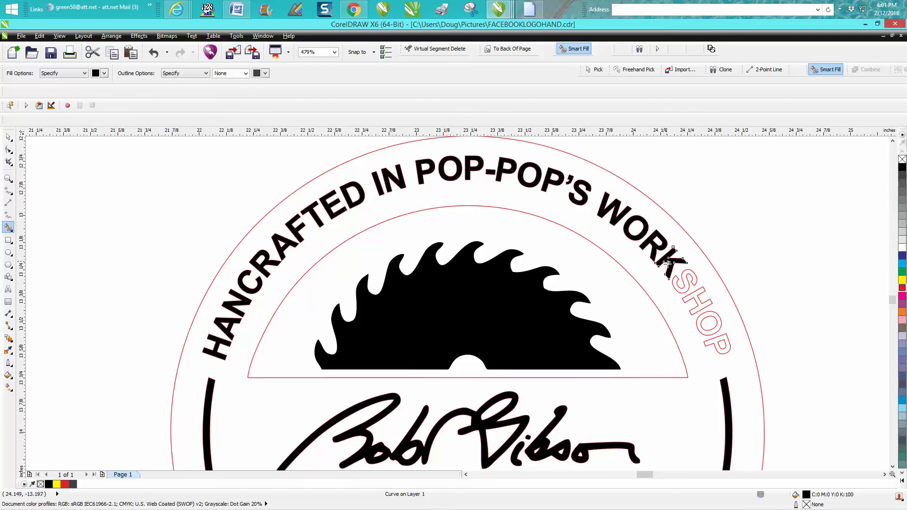
{"action": "left_click", "coordinate": [680, 289]}
{"action": "left_click", "coordinate": [698, 303]}
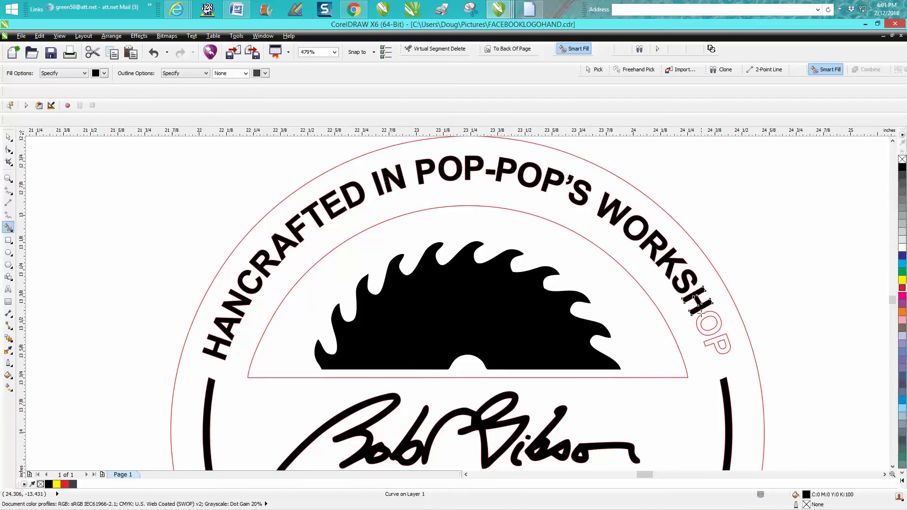
{"action": "left_click", "coordinate": [705, 324]}
{"action": "left_click", "coordinate": [713, 339]}
{"action": "scroll", "coordinate": [342, 242], "scroll_direction": "down", "scroll_amount": 4}
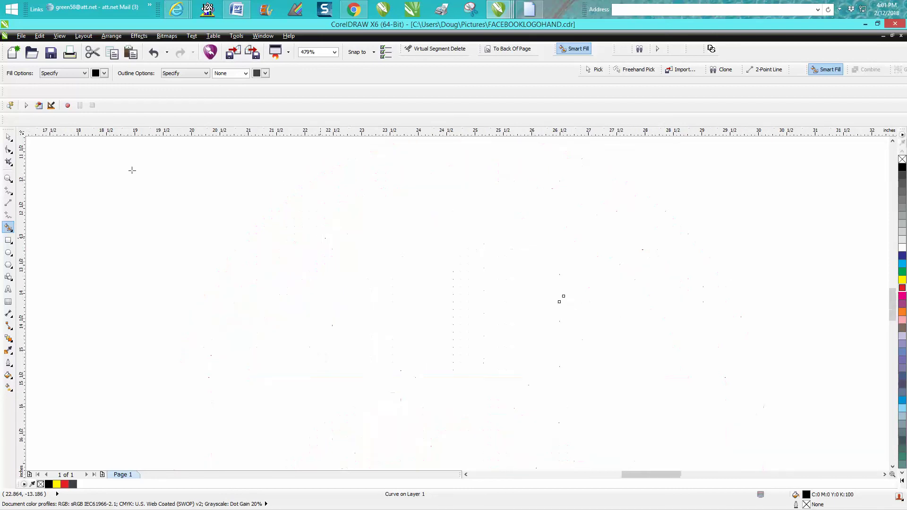
{"action": "left_click", "coordinate": [8, 137]}
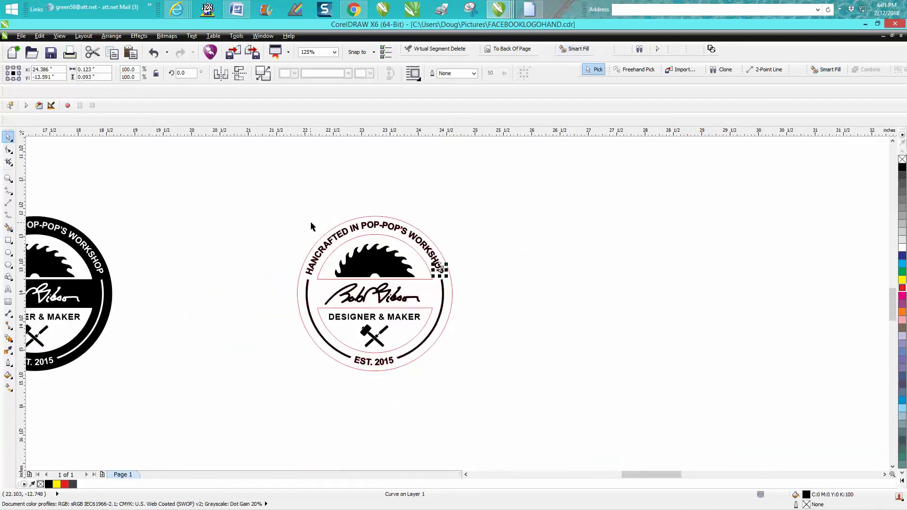
Step: Zoom on the centre logo, select the red outline artwork, then undo and redo its move
{"action": "left_click", "coordinate": [8, 179]}
{"action": "left_click_drag", "start_coordinate": [276, 200], "coordinate": [548, 386]}
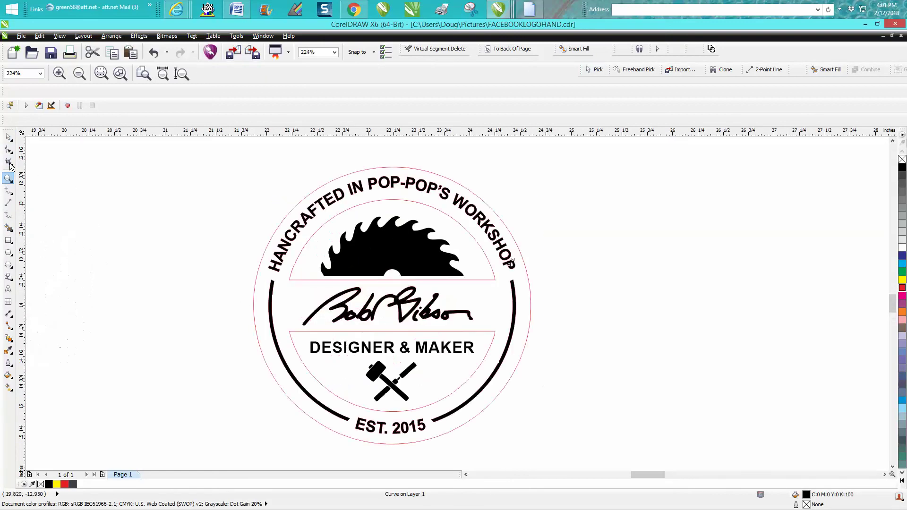
{"action": "left_click", "coordinate": [8, 137]}
{"action": "left_click", "coordinate": [183, 177]}
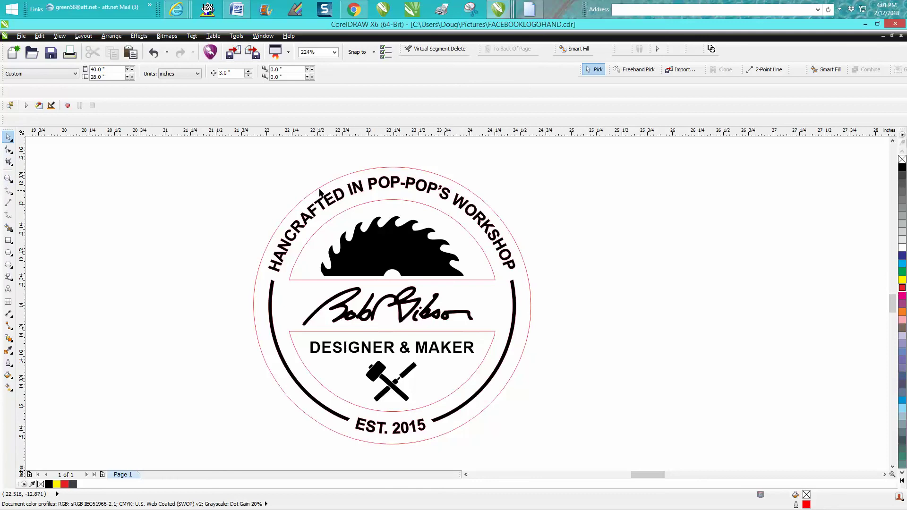
{"action": "left_click", "coordinate": [320, 191]}
{"action": "key", "text": "Escape"}
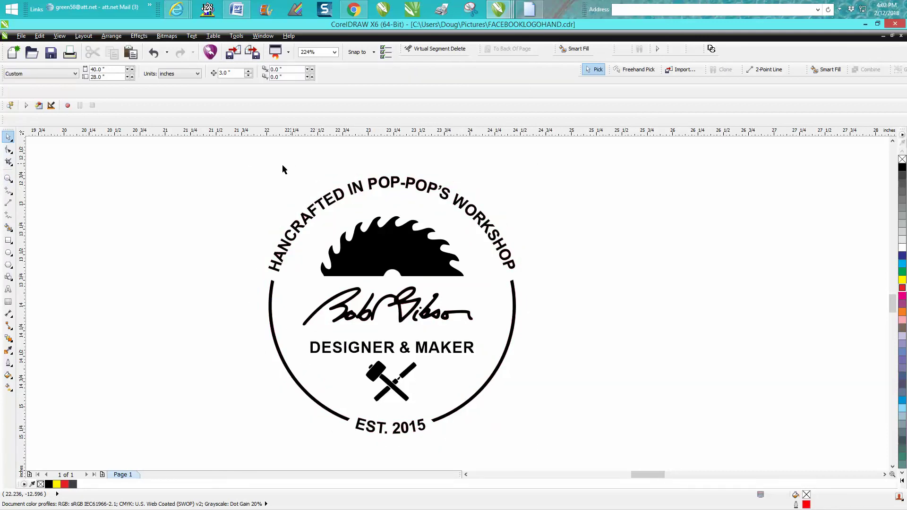
{"action": "left_click", "coordinate": [155, 52]}
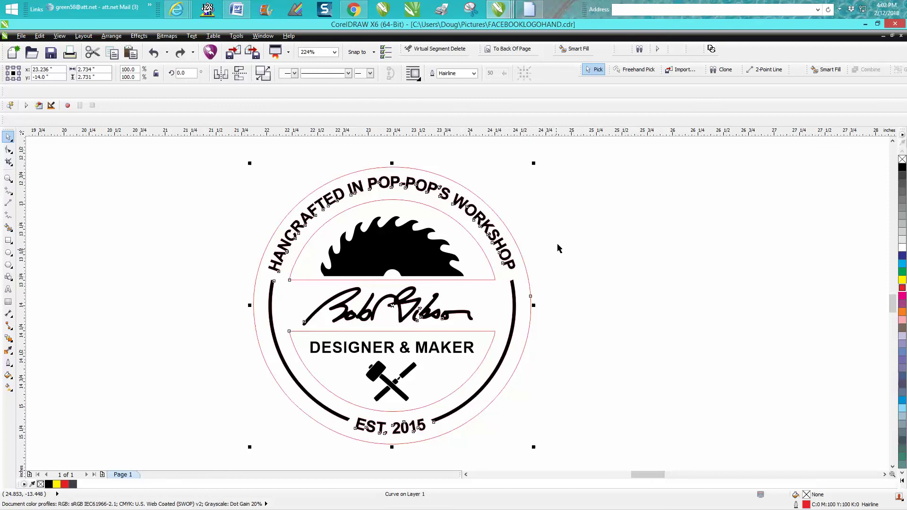
{"action": "key", "text": "ctrl+shift+z"}
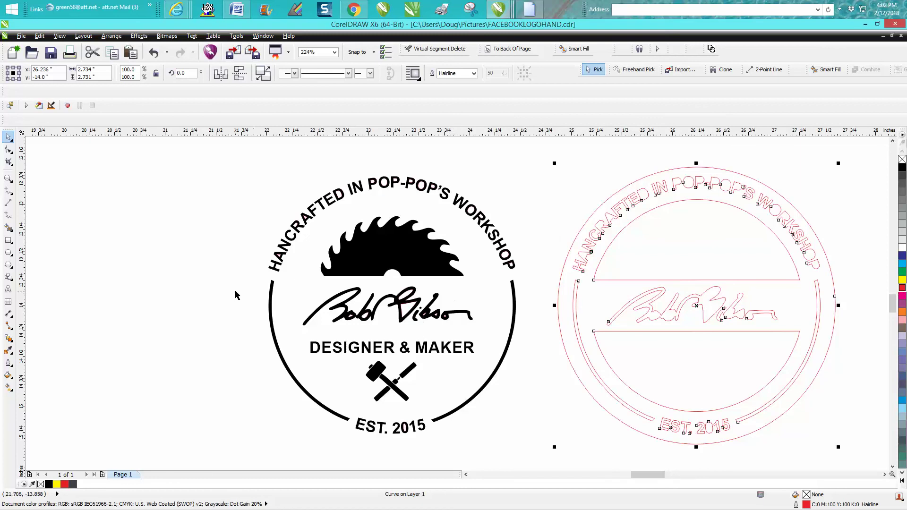
Step: Select the black signature pieces and set their outline to none, keeping the black fill
{"action": "left_click_drag", "start_coordinate": [236, 288], "coordinate": [511, 339]}
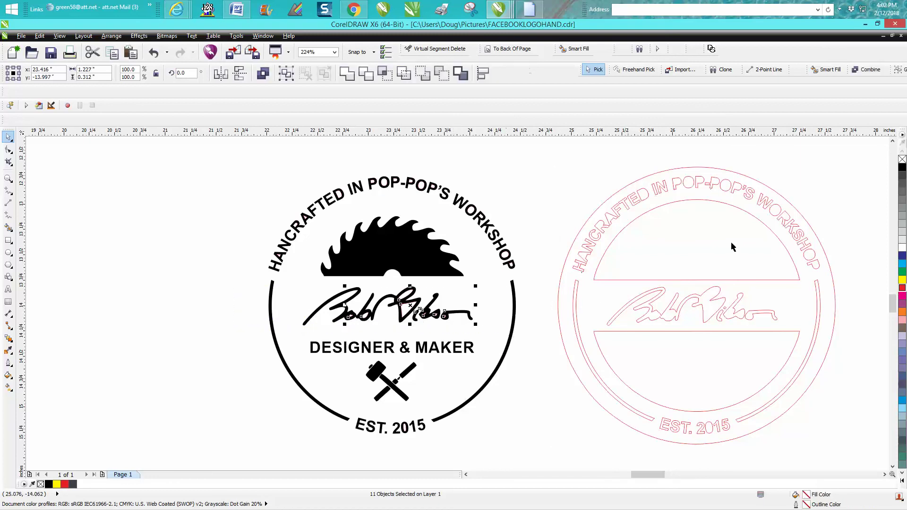
{"action": "left_click", "coordinate": [902, 159]}
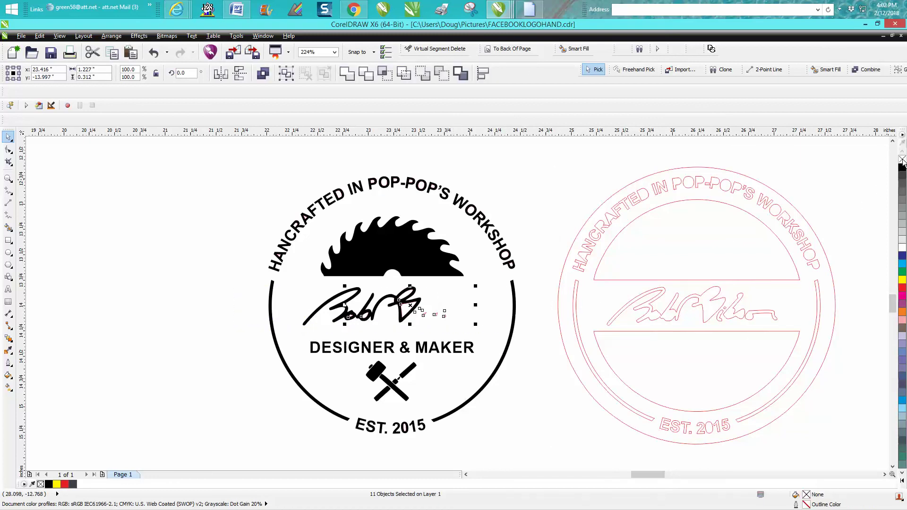
{"action": "left_click", "coordinate": [155, 53]}
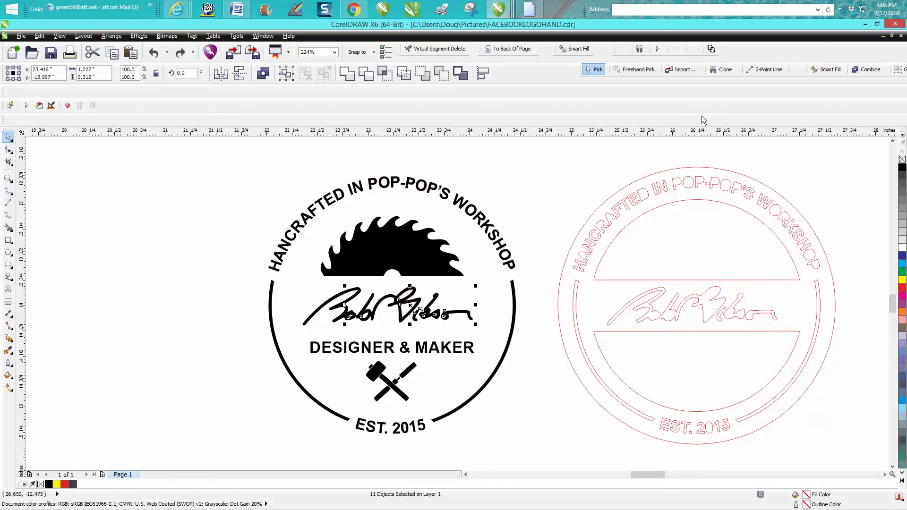
{"action": "right_click", "coordinate": [902, 159]}
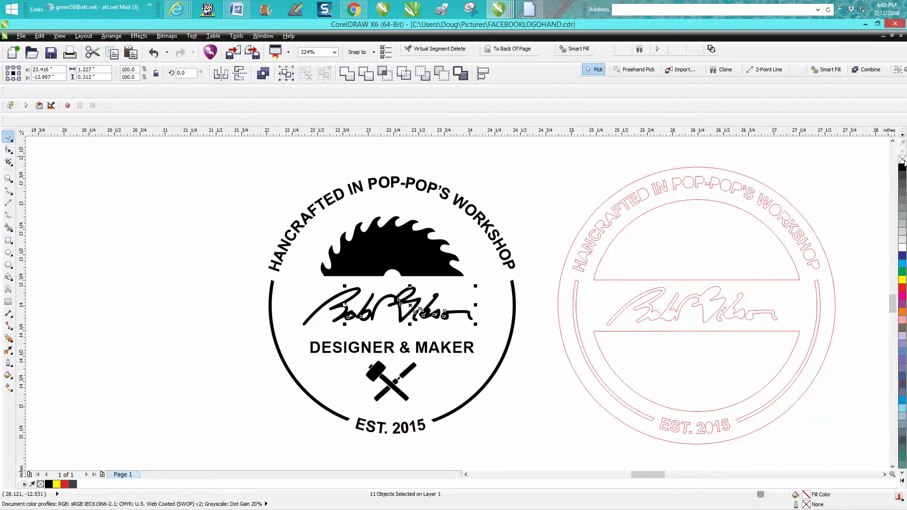
{"action": "left_click", "coordinate": [574, 240]}
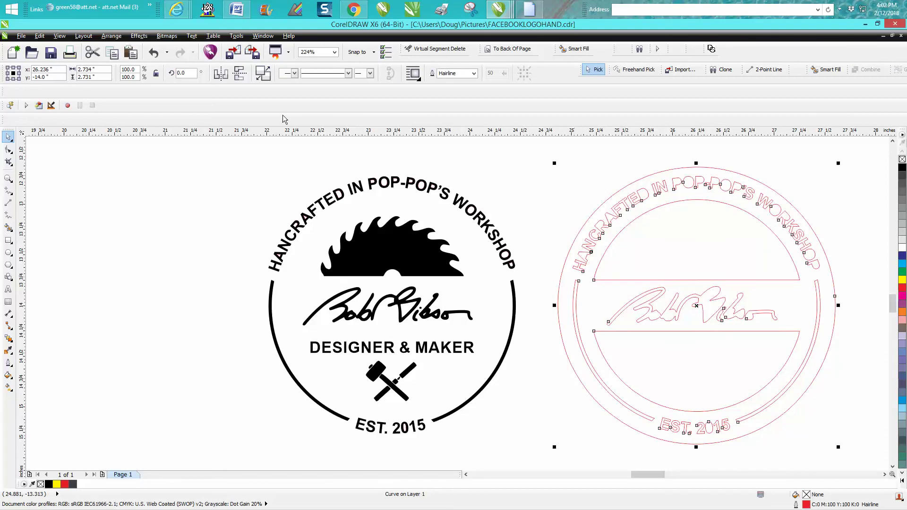
Step: Break the outline copy apart and nudge the outer circle and both half-arcs onto the black logo
{"action": "left_click", "coordinate": [111, 36]}
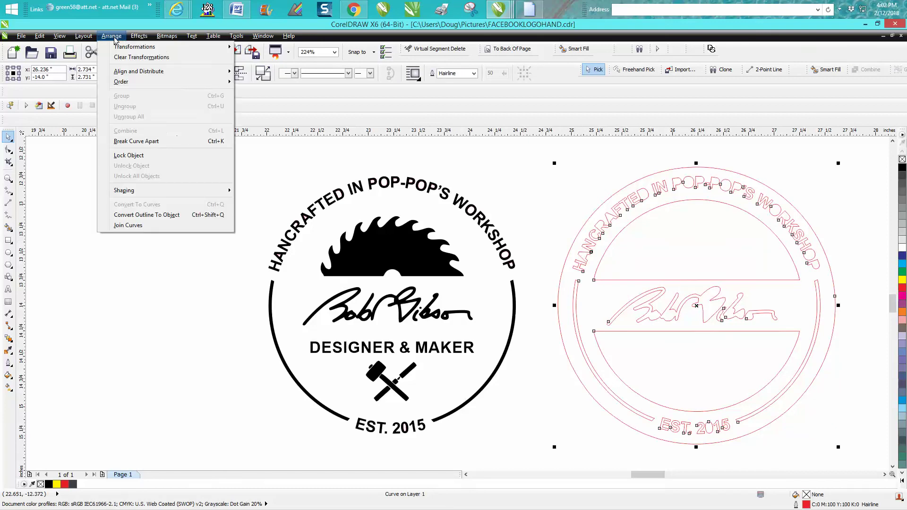
{"action": "left_click", "coordinate": [150, 140]}
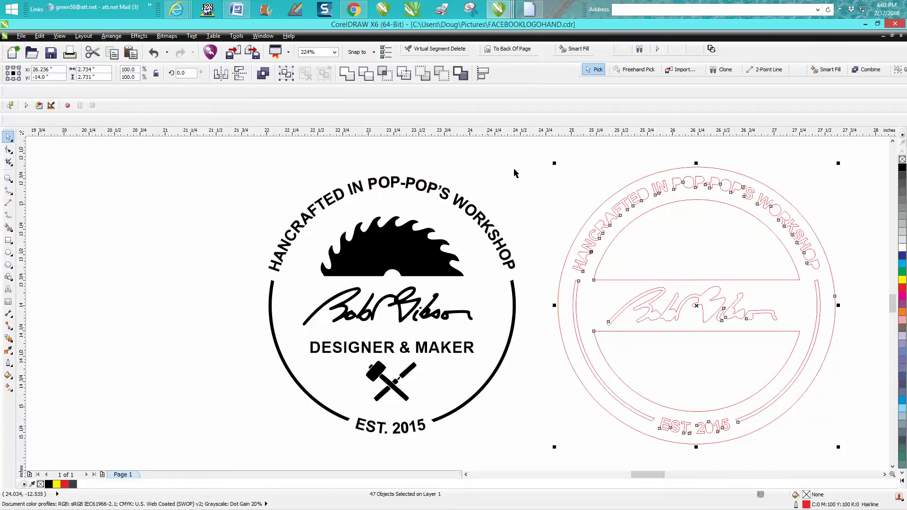
{"action": "left_click", "coordinate": [589, 220]}
{"action": "left_click", "coordinate": [591, 222]}
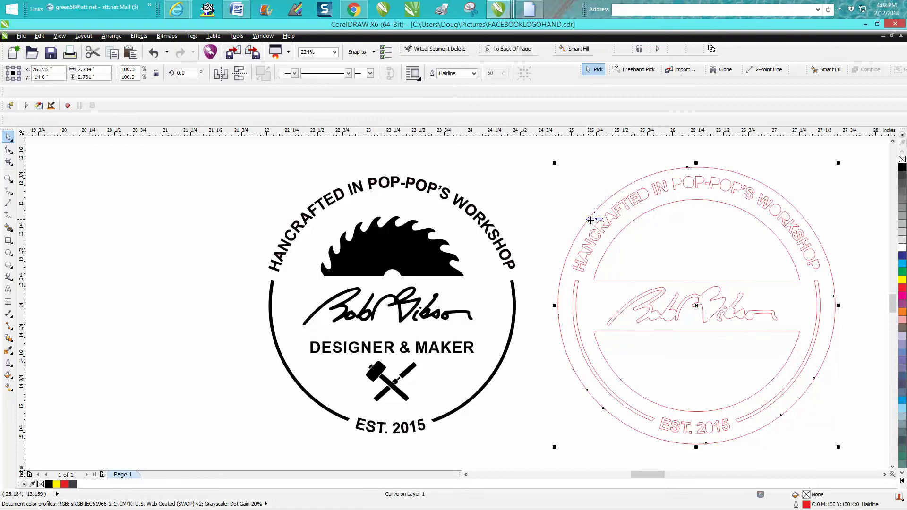
{"action": "left_click", "coordinate": [599, 280]}
{"action": "key", "text": "c"}
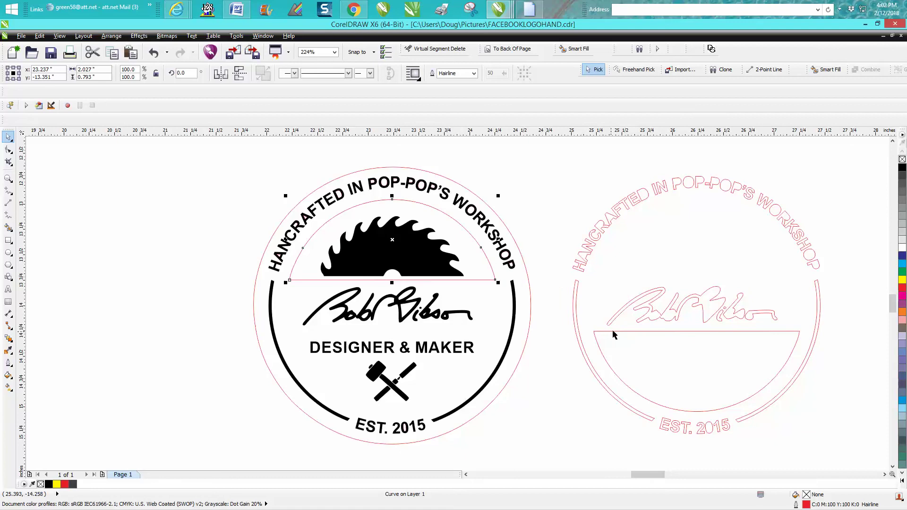
{"action": "left_click", "coordinate": [613, 331]}
{"action": "key", "text": "c"}
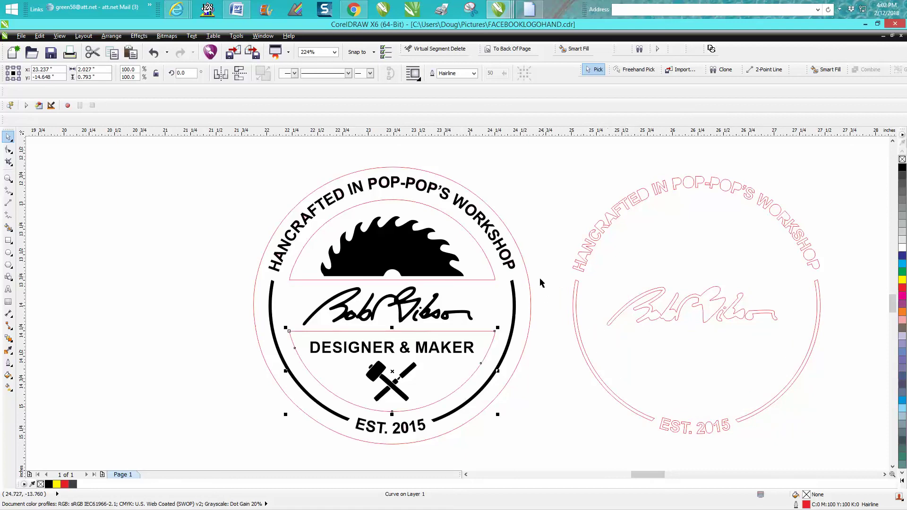
Step: Delete the leftover outline copy, then select both divider arcs and the outer circle
{"action": "left_click_drag", "start_coordinate": [557, 154], "coordinate": [858, 473]}
{"action": "key", "text": "Delete"}
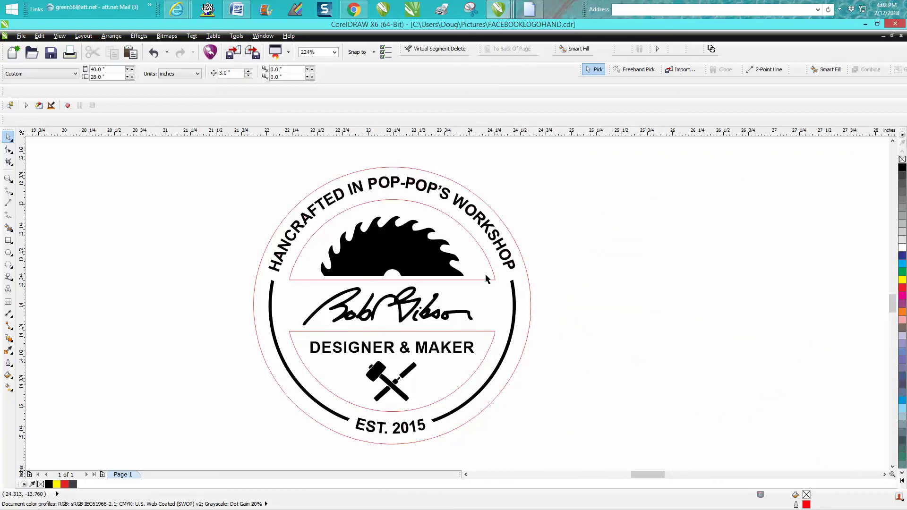
{"action": "left_click", "coordinate": [495, 280]}
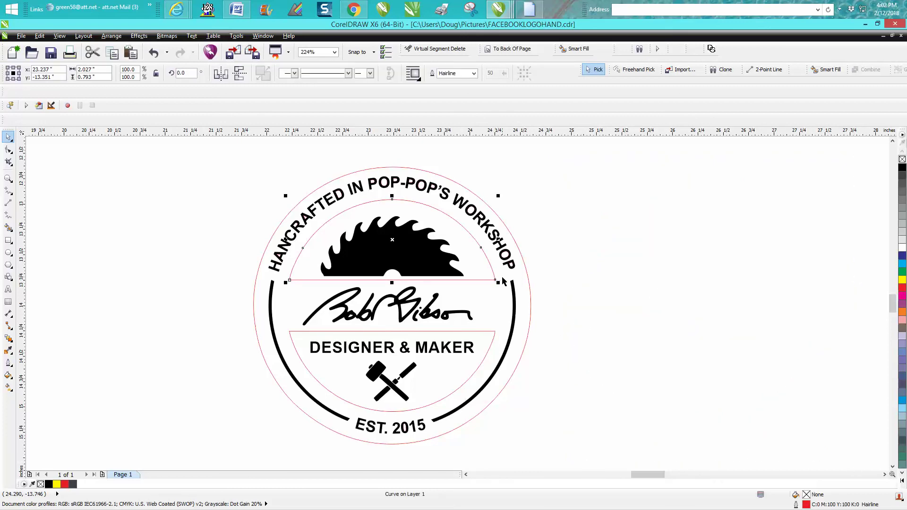
{"action": "left_click", "coordinate": [495, 333], "text": "shift"}
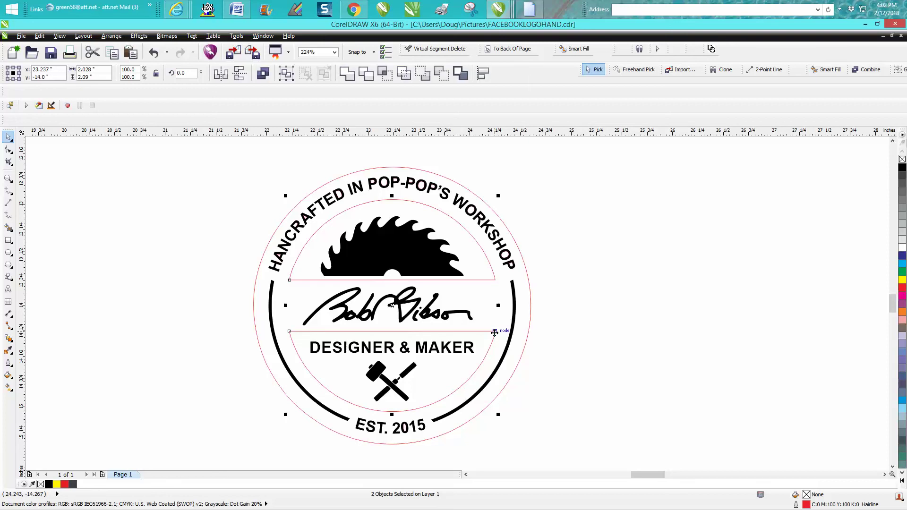
{"action": "left_click", "coordinate": [531, 313], "text": "shift"}
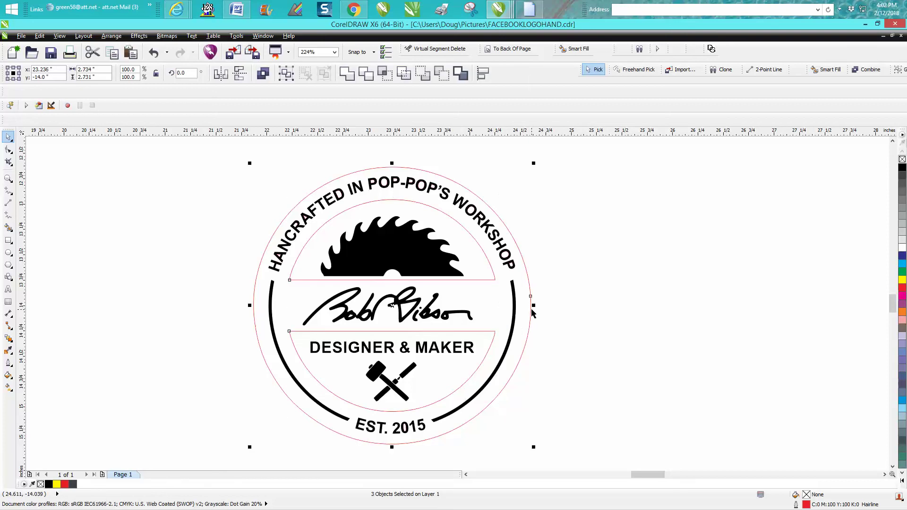
Step: Give the outer circle and divider arcs a black 2.0 pt outline with Scale with object ticked
{"action": "double_click", "coordinate": [807, 506]}
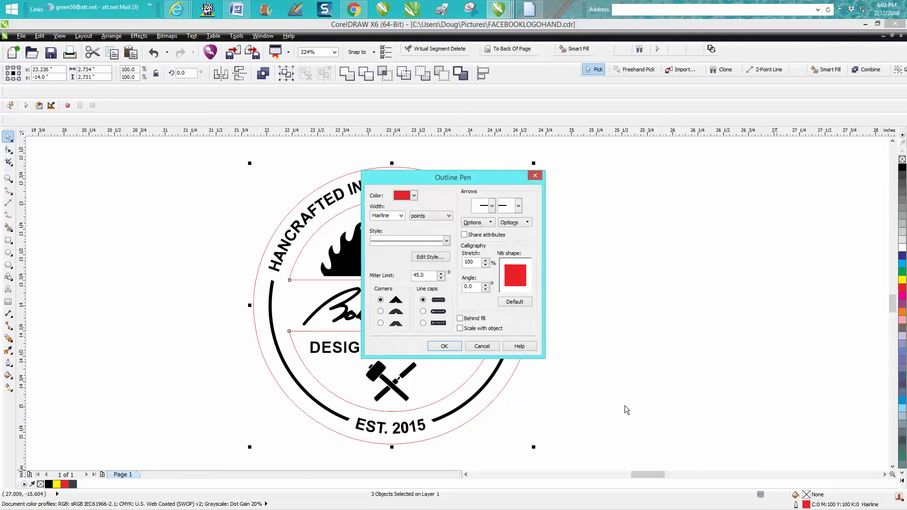
{"action": "left_click", "coordinate": [414, 196]}
{"action": "scroll", "coordinate": [444, 222], "scroll_direction": "up", "scroll_amount": 2}
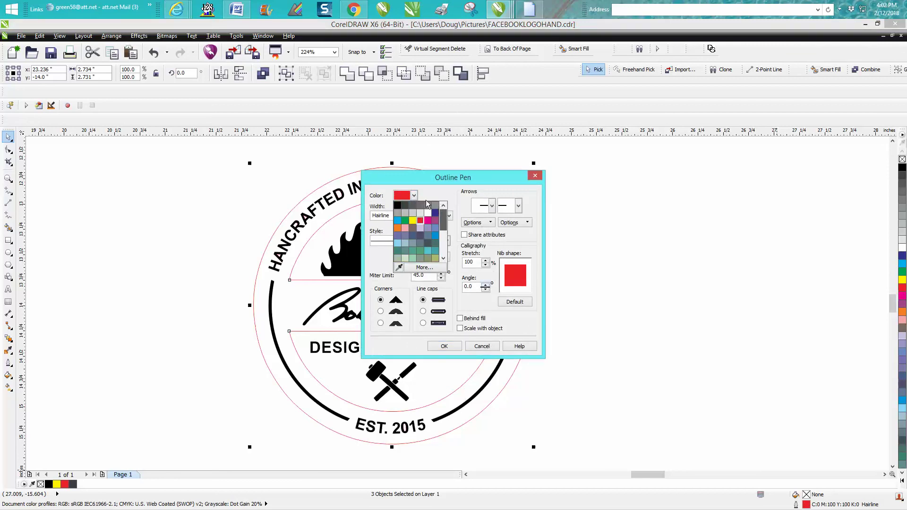
{"action": "left_click", "coordinate": [393, 204]}
{"action": "left_click", "coordinate": [401, 216]}
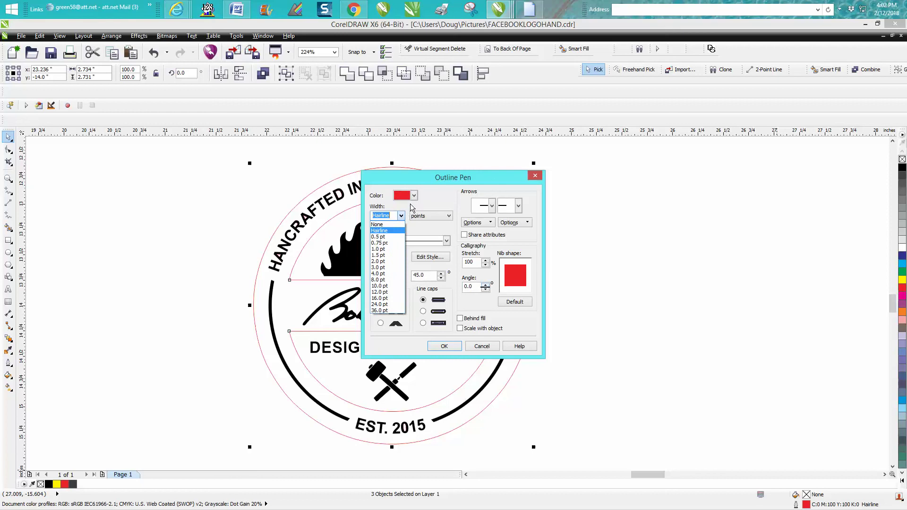
{"action": "left_click", "coordinate": [413, 197]}
{"action": "left_click", "coordinate": [414, 197]}
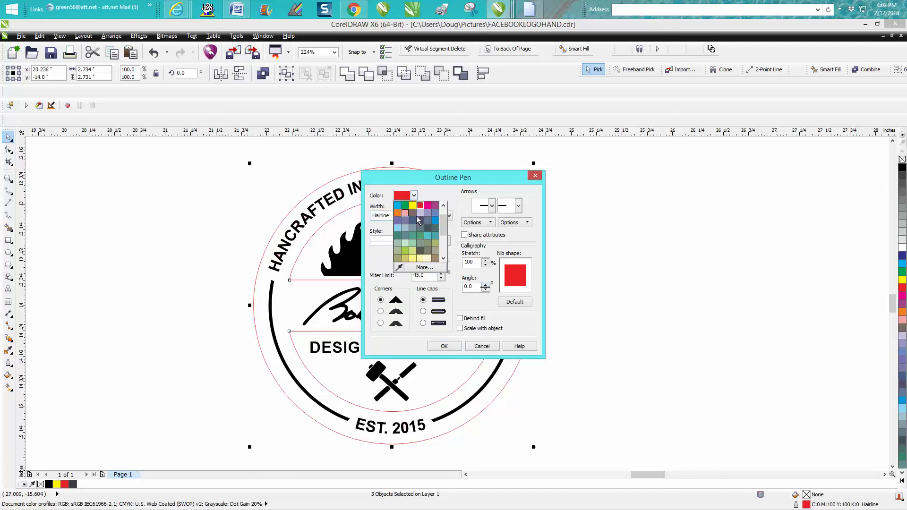
{"action": "scroll", "coordinate": [444, 234], "scroll_direction": "up", "scroll_amount": 2}
{"action": "left_click", "coordinate": [399, 206]}
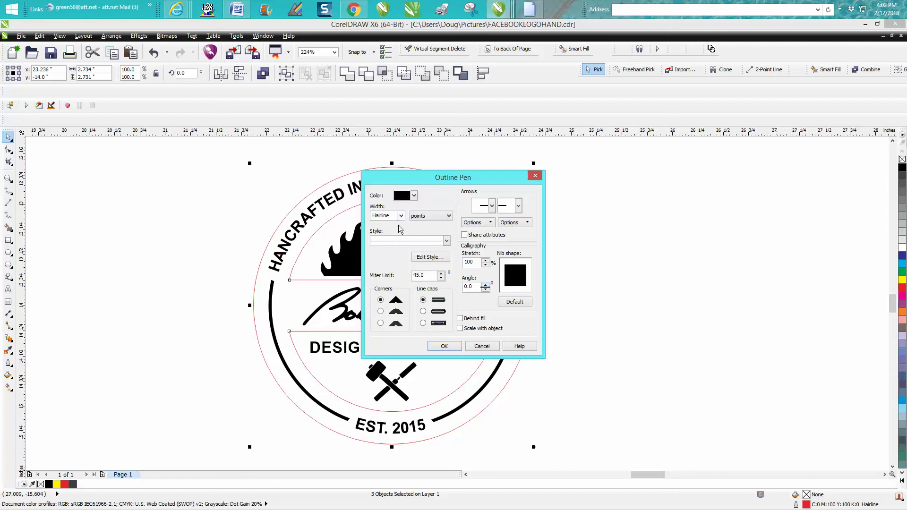
{"action": "left_click", "coordinate": [401, 217]}
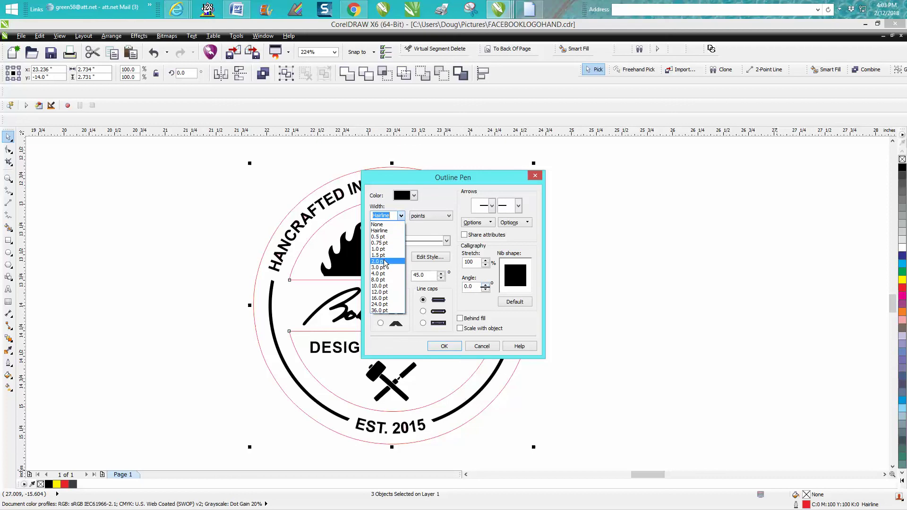
{"action": "left_click", "coordinate": [385, 261]}
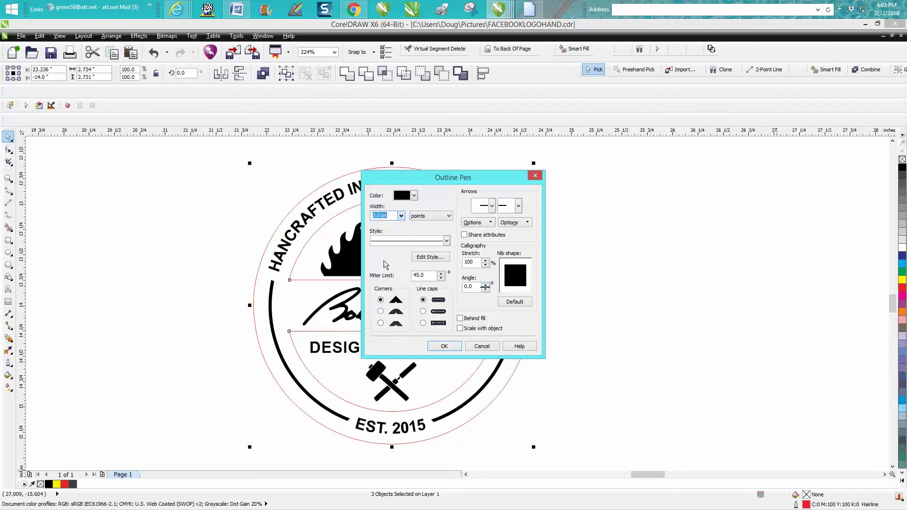
{"action": "left_click", "coordinate": [460, 330]}
{"action": "left_click", "coordinate": [444, 346]}
{"action": "scroll", "coordinate": [592, 343], "scroll_direction": "down", "scroll_amount": 5}
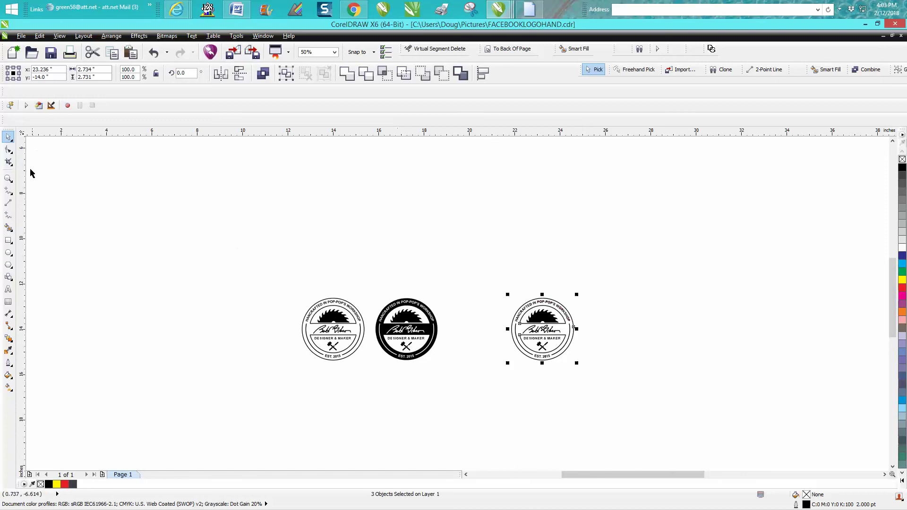
Step: Group all 78 pieces of the right-hand logo into one object and zoom in on it
{"action": "left_click_drag", "start_coordinate": [485, 280], "coordinate": [601, 375]}
{"action": "left_click", "coordinate": [111, 36]}
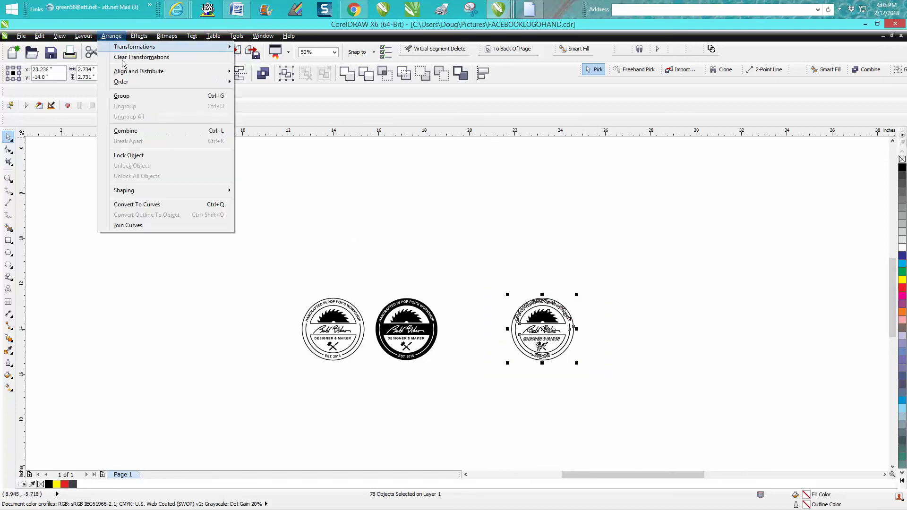
{"action": "left_click", "coordinate": [131, 96]}
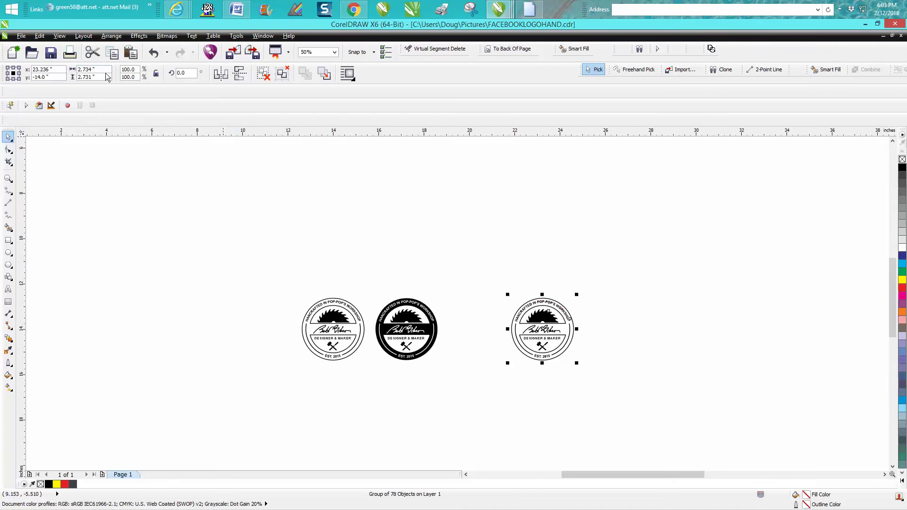
{"action": "left_click", "coordinate": [8, 179]}
{"action": "left_click_drag", "start_coordinate": [480, 276], "coordinate": [629, 378]}
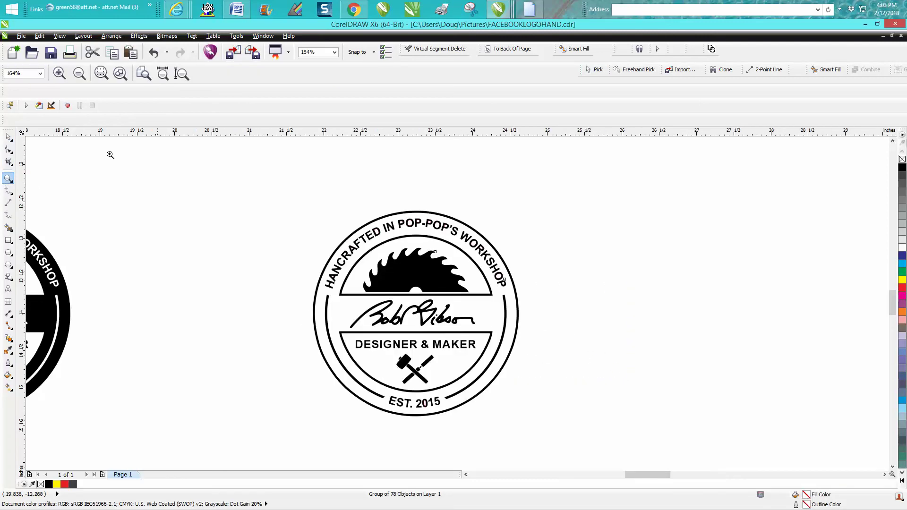
Step: Scale the grouped logo from about 2.73 to 1.75 inches, move it up-left, and zoom in
{"action": "left_click", "coordinate": [8, 137]}
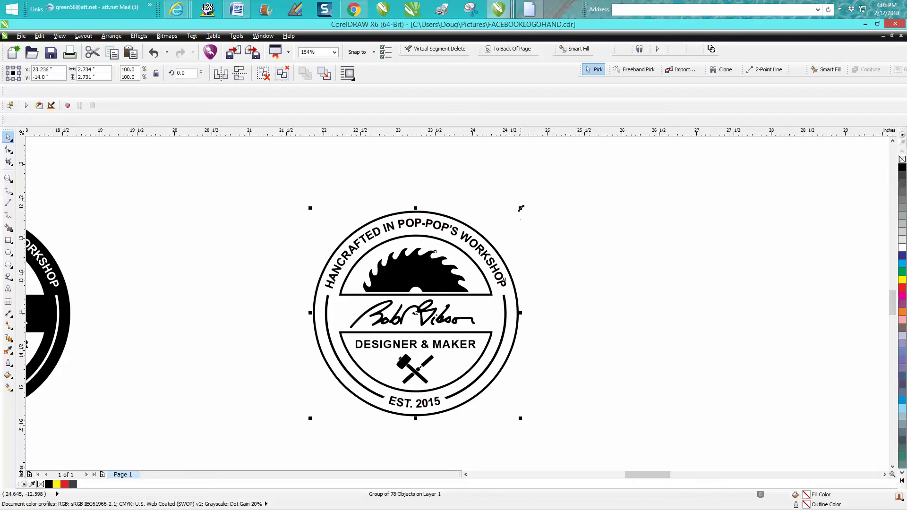
{"action": "left_click_drag", "start_coordinate": [521, 208], "coordinate": [477, 268]}
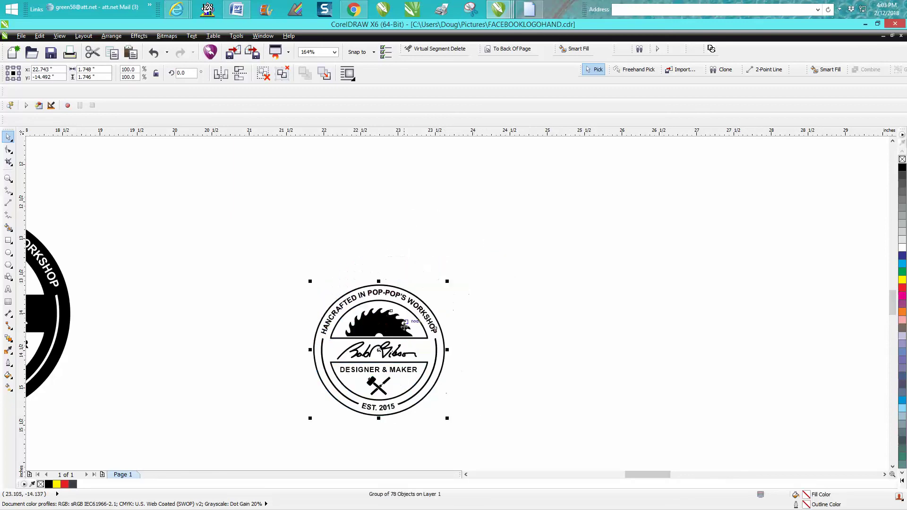
{"action": "left_click_drag", "start_coordinate": [402, 347], "coordinate": [283, 268]}
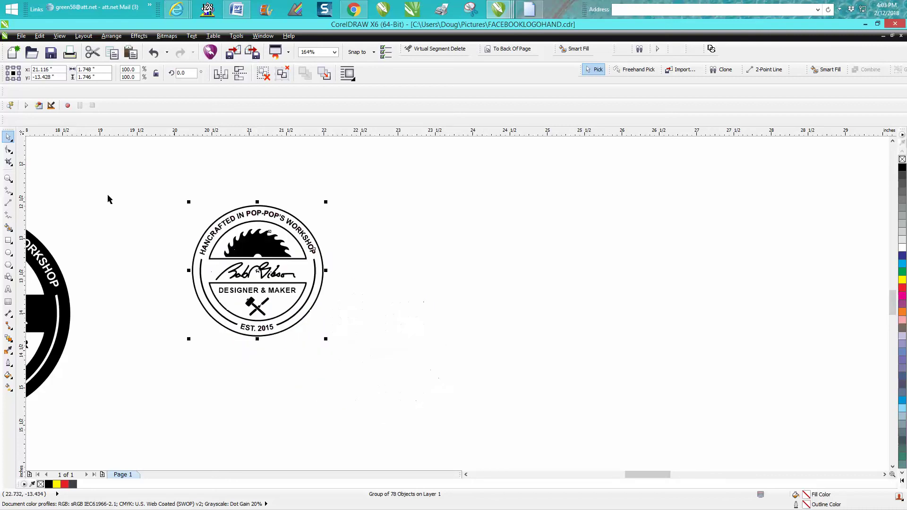
{"action": "left_click", "coordinate": [8, 178]}
{"action": "left_click_drag", "start_coordinate": [176, 201], "coordinate": [450, 376]}
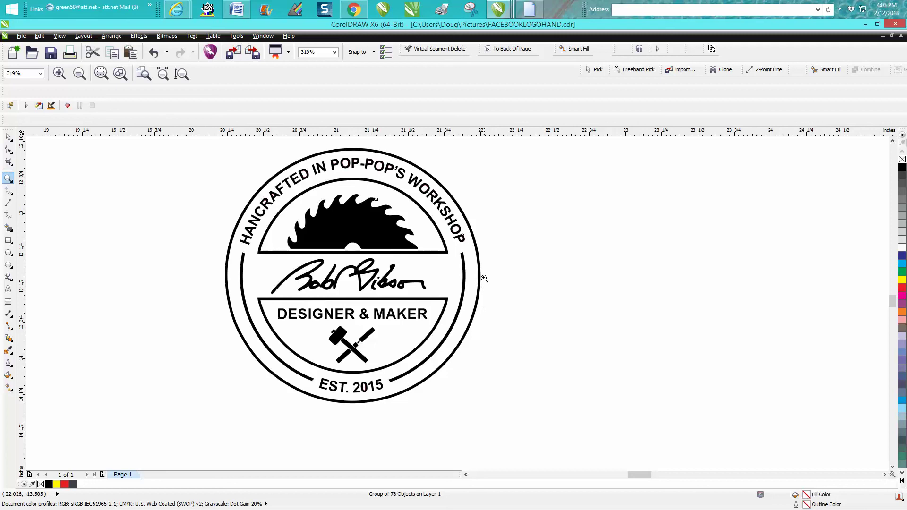